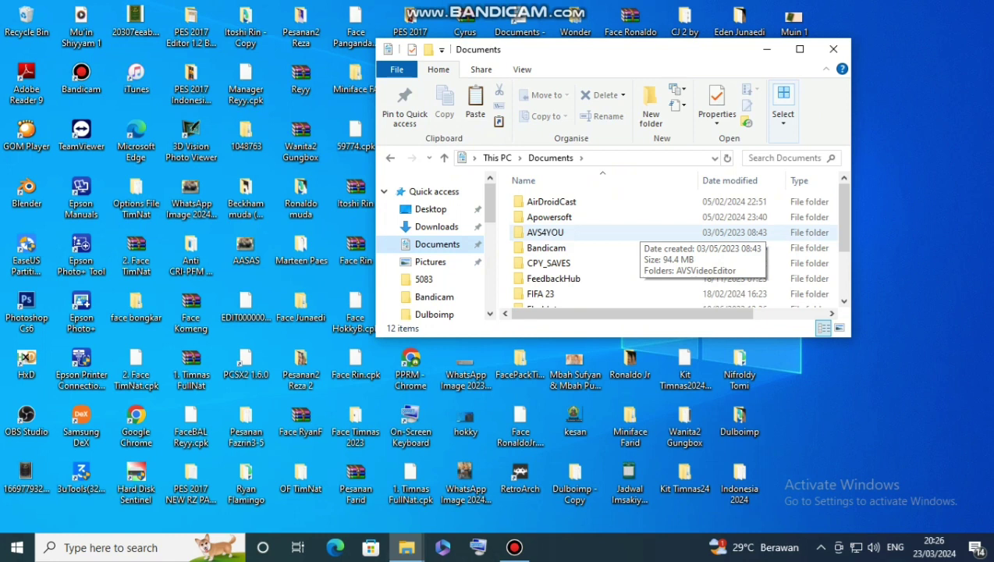
pyautogui.scroll(-2, 625, 242)
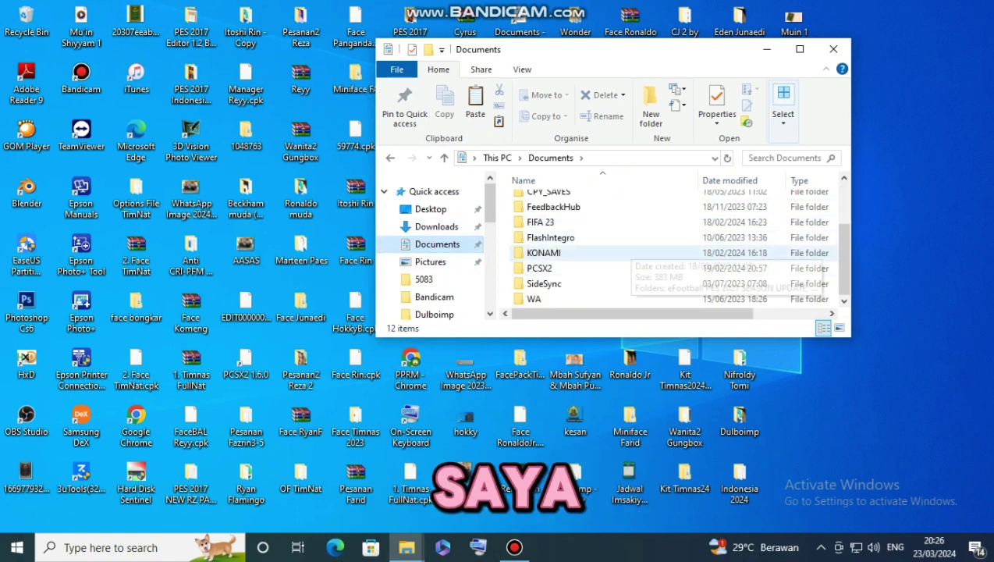
pyautogui.scroll(2, 547, 250)
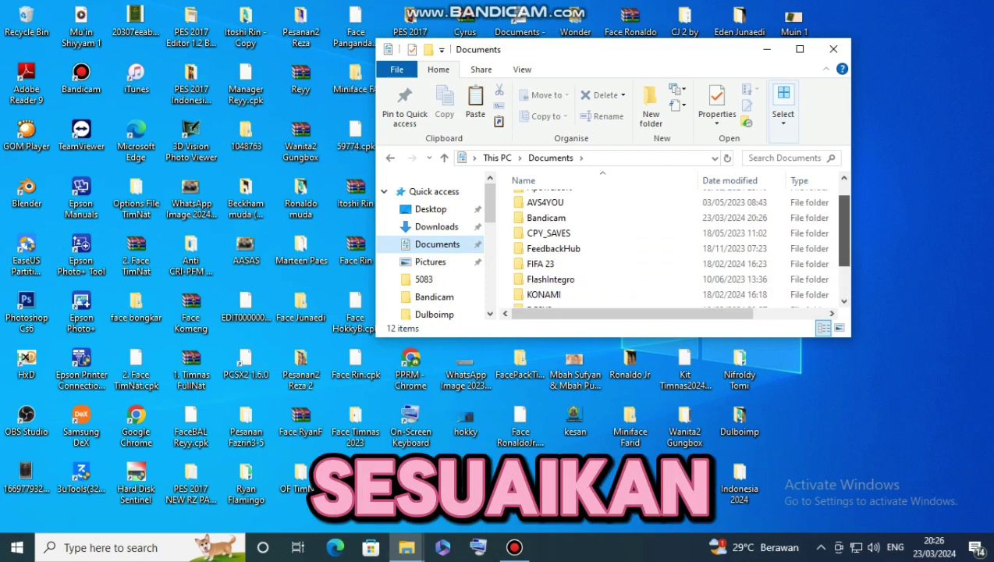
pyautogui.scroll(-2, 551, 234)
pyautogui.scroll(2, 551, 235)
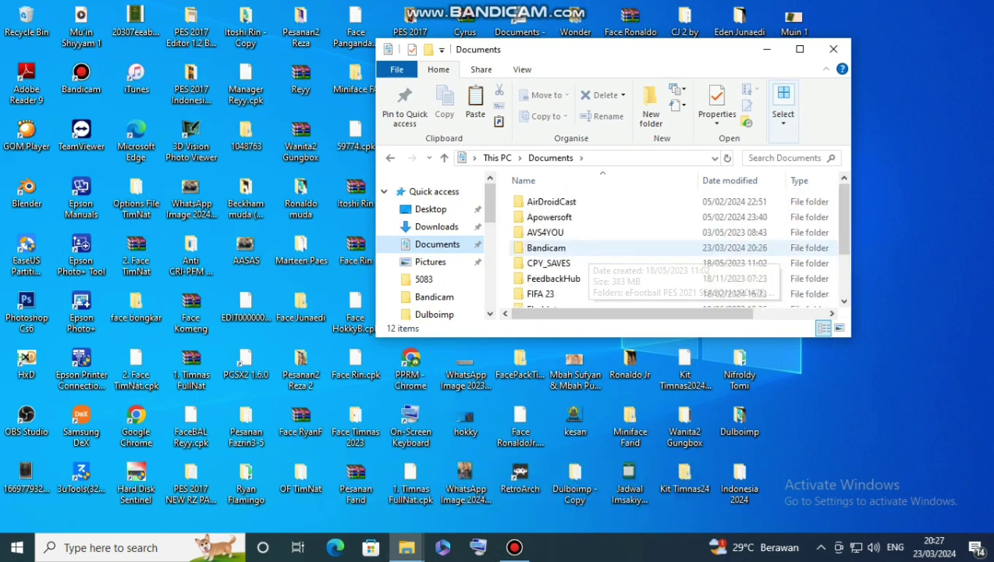
pyautogui.doubleClick(546, 248)
pyautogui.scroll(-3, 681, 245)
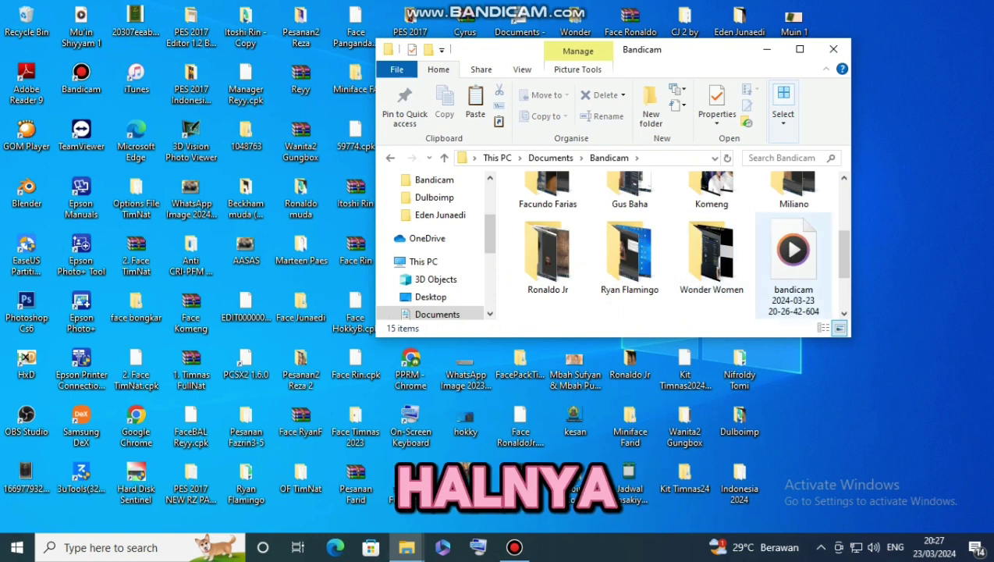
pyautogui.scroll(1, 681, 245)
pyautogui.scroll(-2, 711, 234)
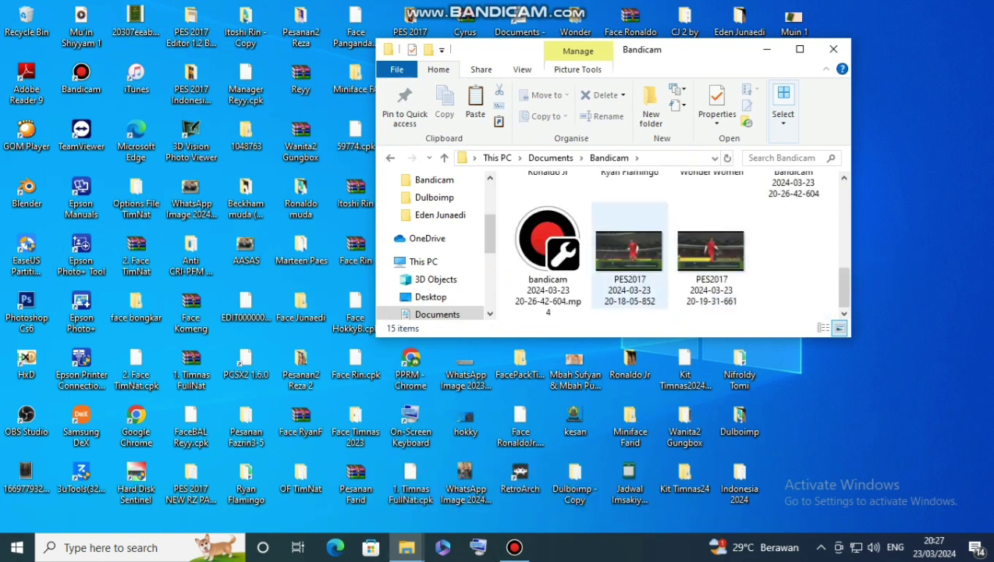
pyautogui.doubleClick(630, 254)
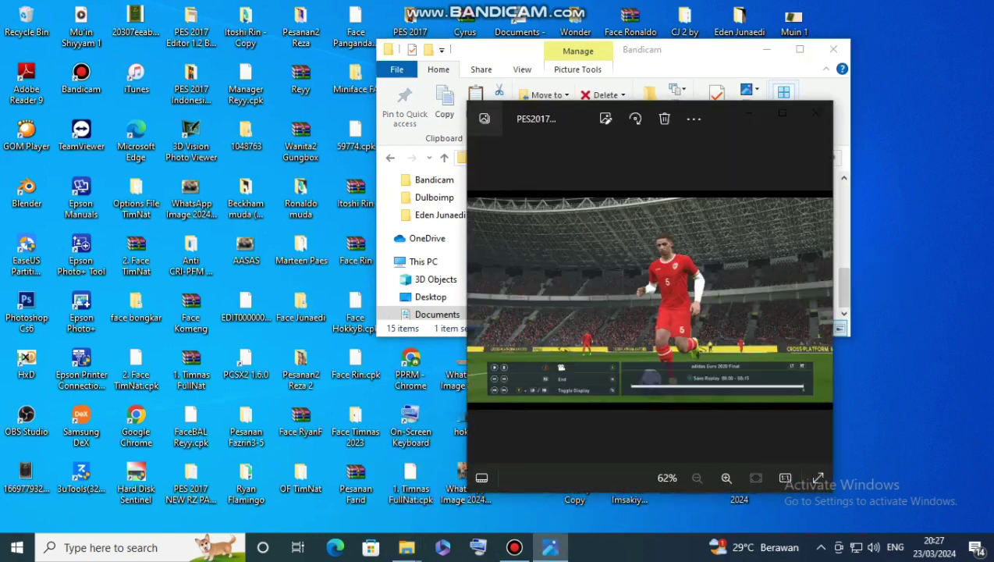
# Examine the player's long sleeves up close in the game screenshot and close the image
pyautogui.moveTo(586, 118); pyautogui.dragTo(359, 98)
pyautogui.scroll(5, 438, 258)
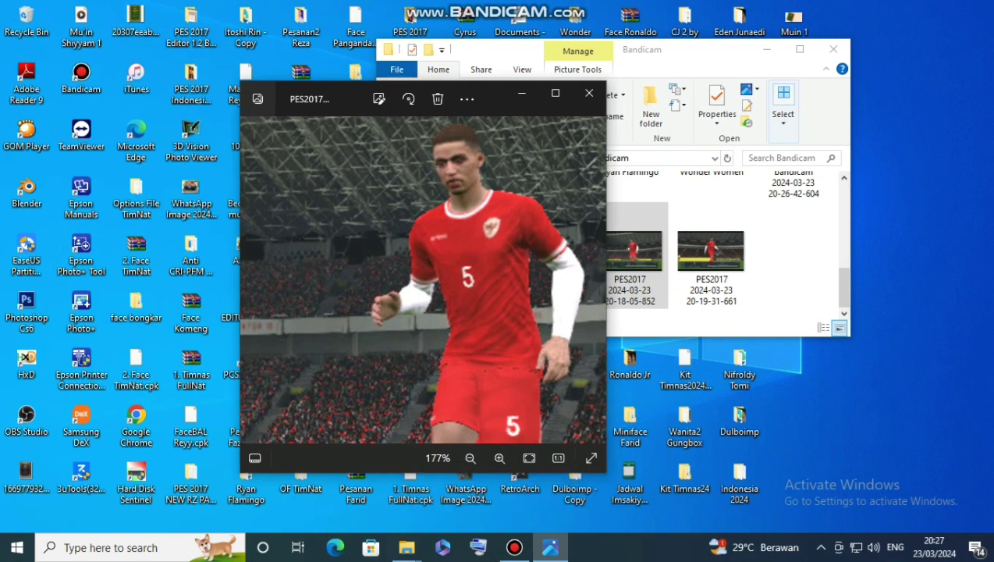
pyautogui.scroll(-1, 422, 278)
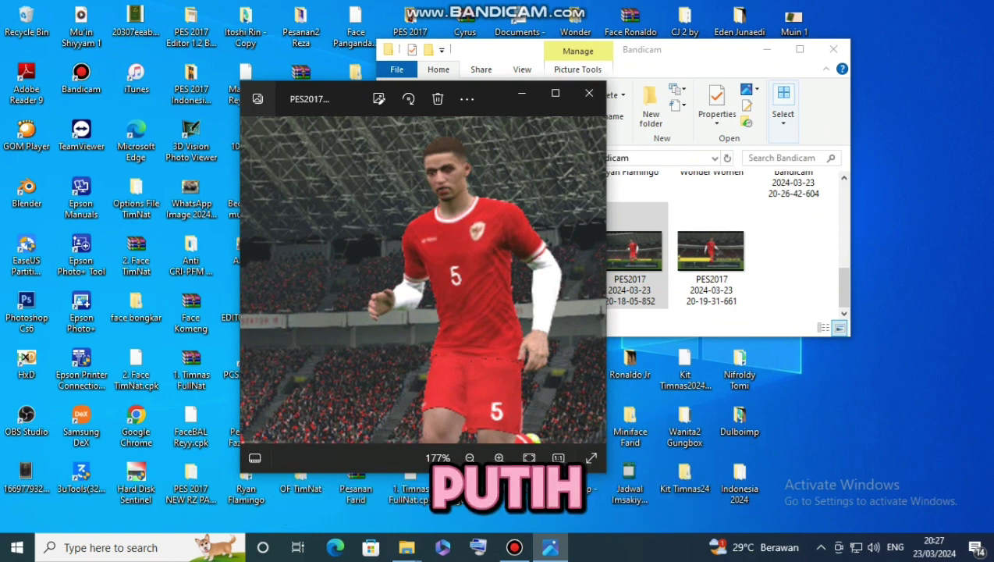
pyautogui.click(590, 93)
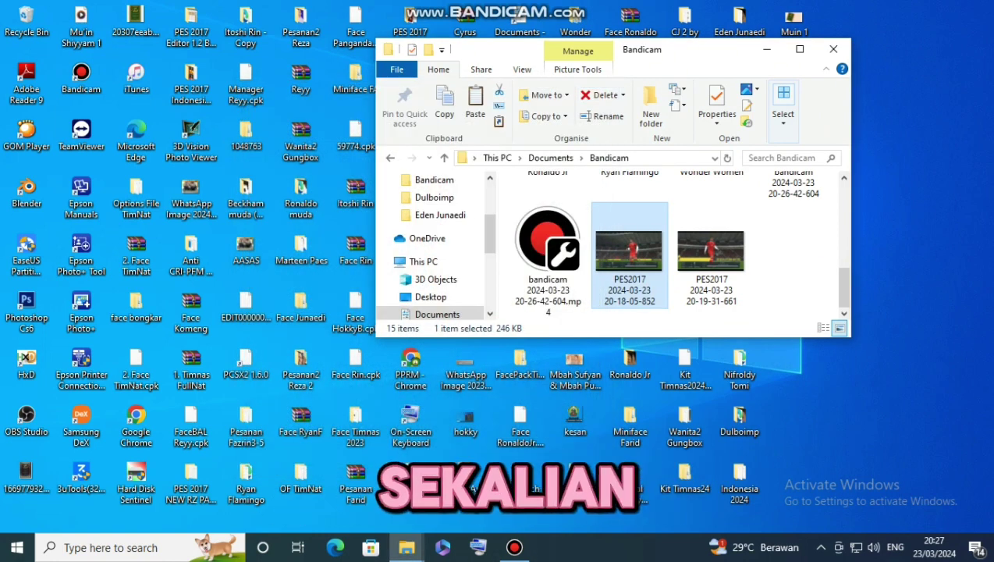
# Minimise the Bandicam folder window, refresh the desktop and launch Kit Manager PES2016 from its desktop shortcut
pyautogui.click(767, 50)
pyautogui.rightClick(813, 150)
pyautogui.click(839, 192)
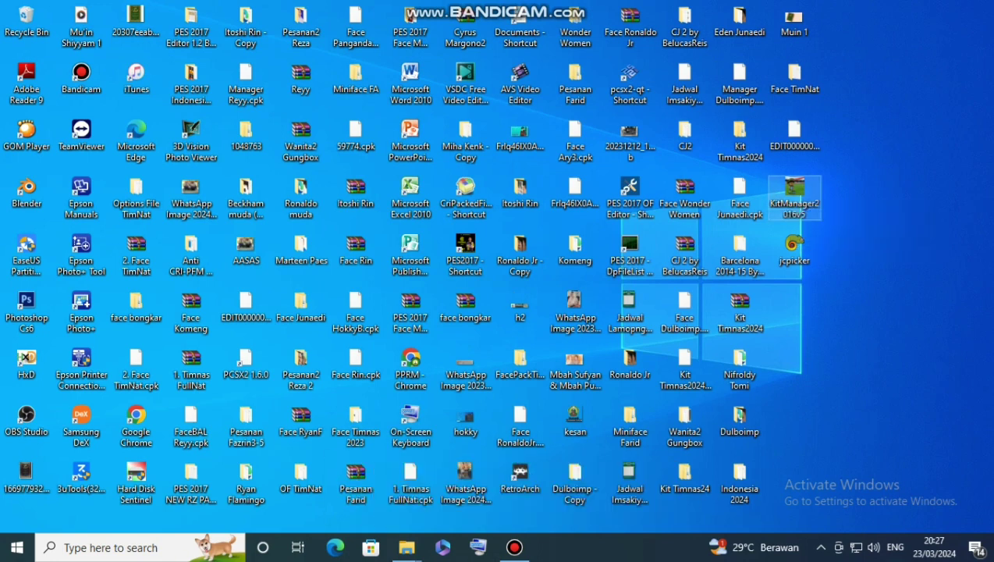
pyautogui.doubleClick(795, 195)
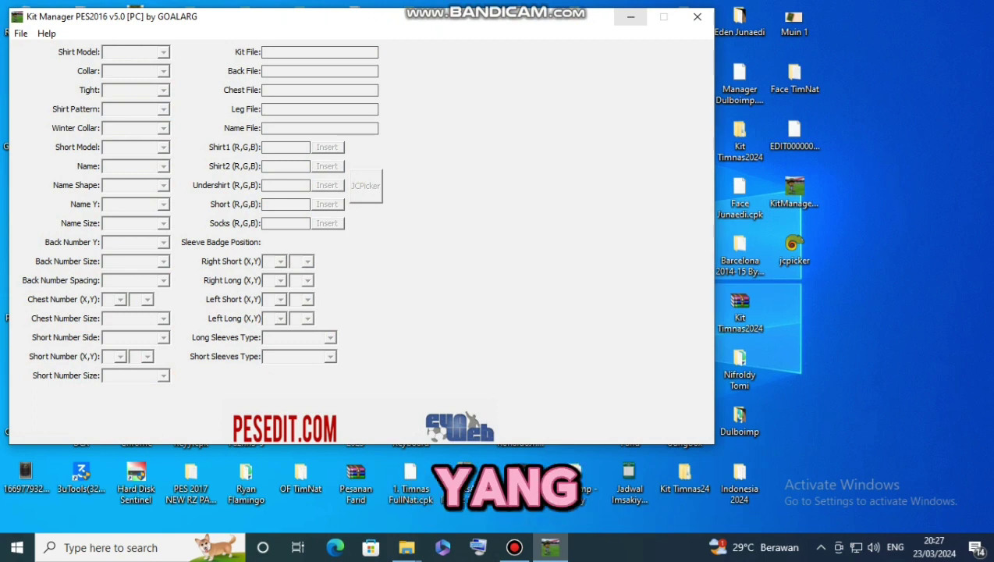
# Start loading a kit config file and browse to the Kit Timnas2024 folder on the Desktop
pyautogui.click(21, 34)
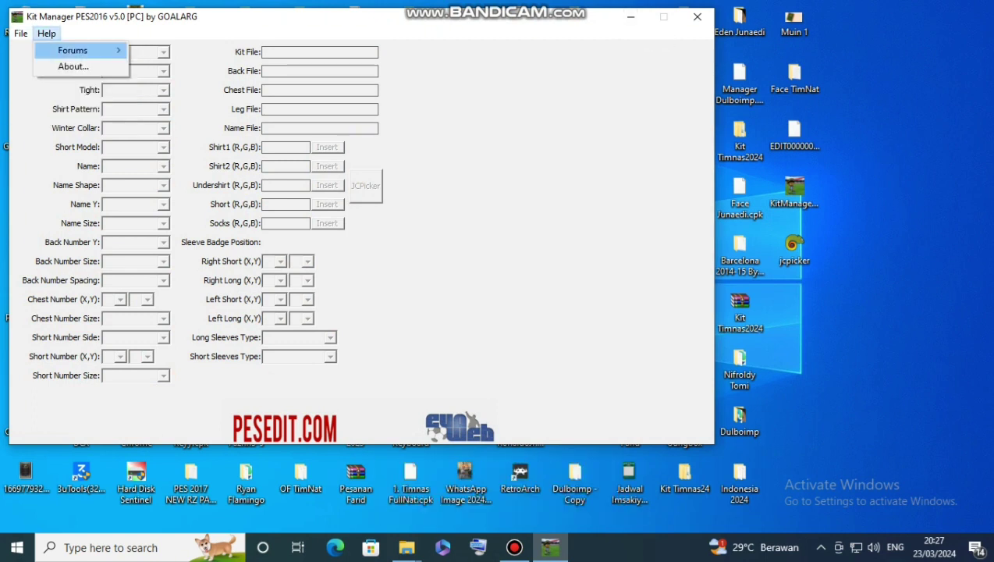
pyautogui.click(45, 50)
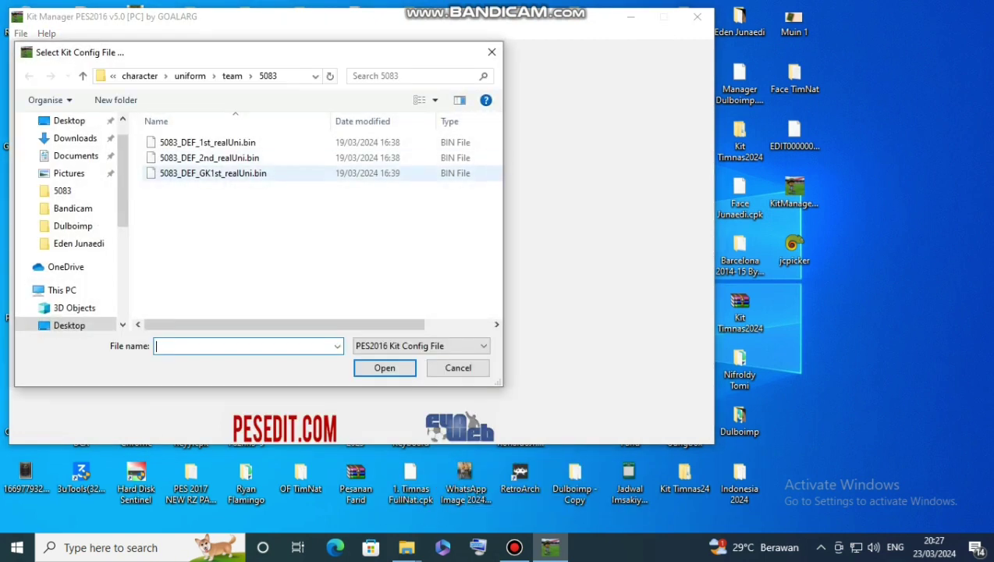
pyautogui.click(69, 120)
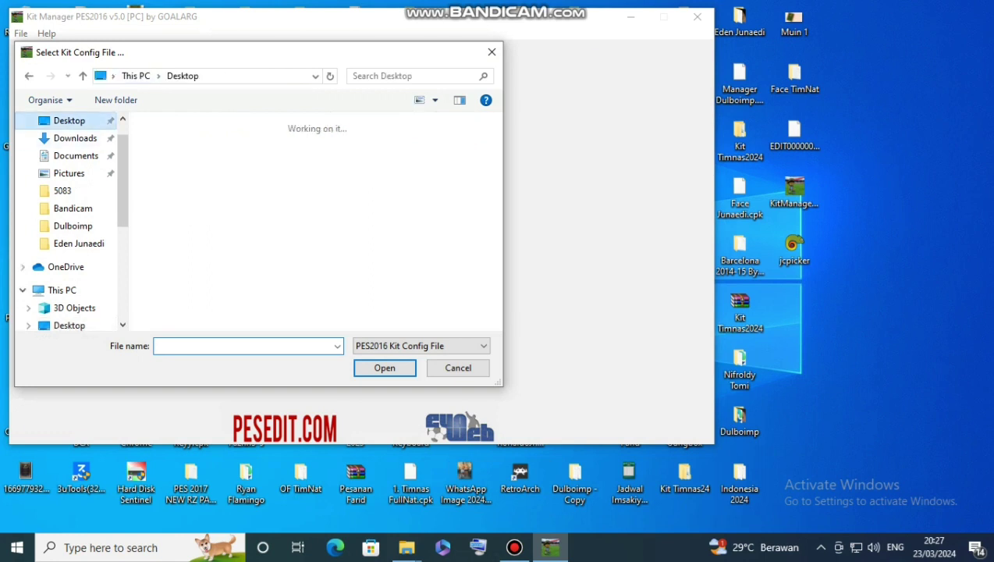
pyautogui.scroll(4, 357, 205)
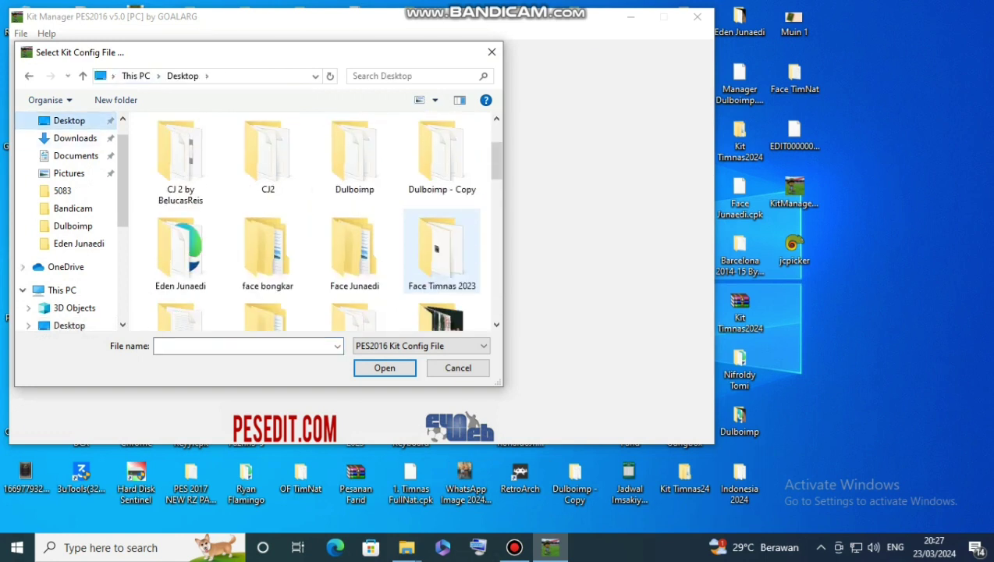
pyautogui.scroll(-5, 355, 258)
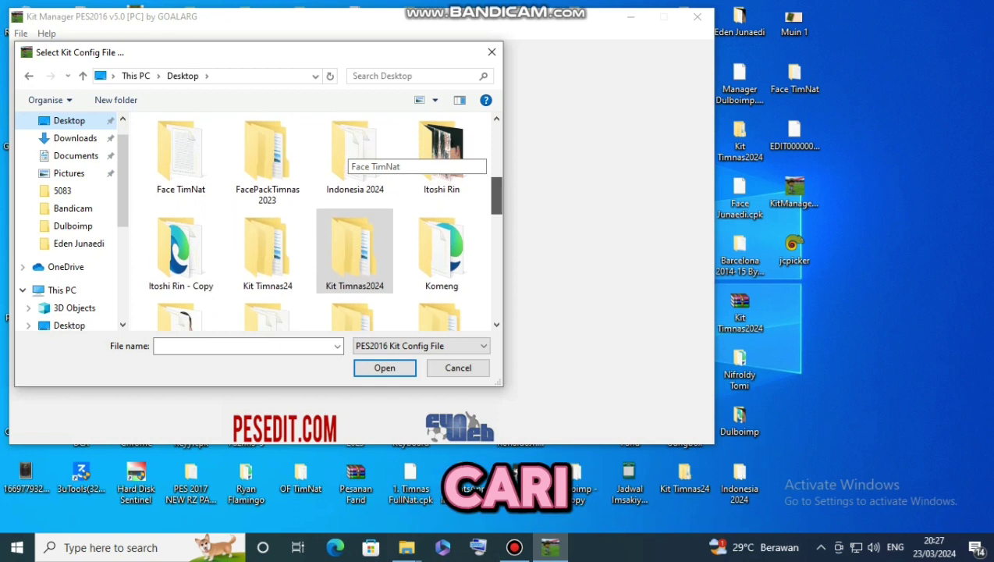
pyautogui.scroll(5, 351, 218)
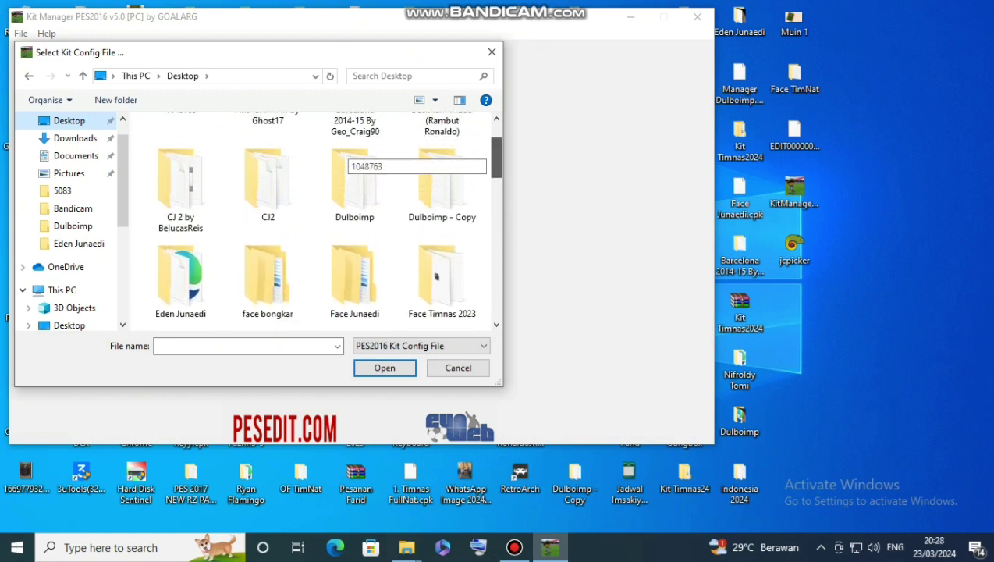
pyautogui.scroll(-3, 355, 289)
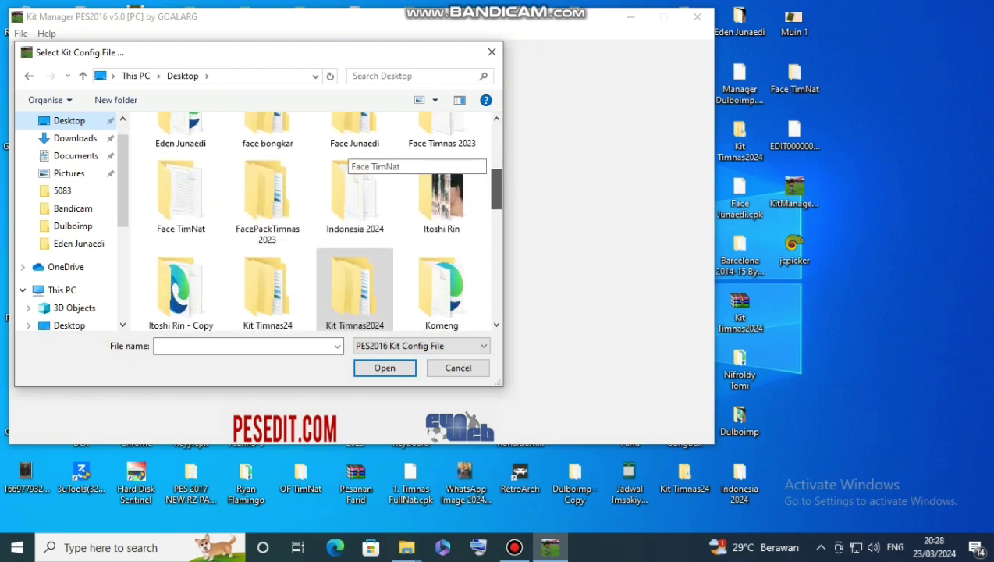
pyautogui.scroll(-3, 355, 289)
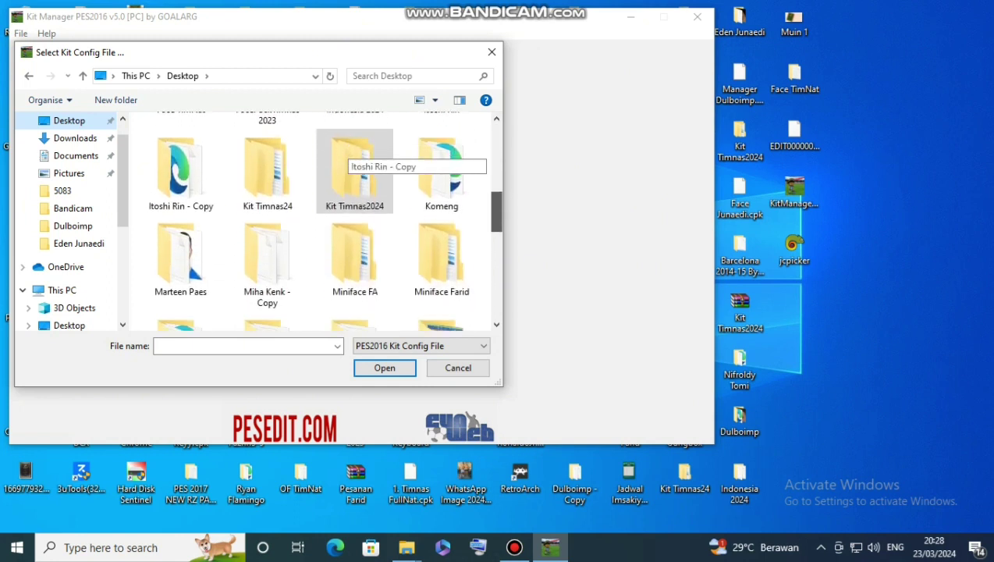
pyautogui.scroll(-5, 355, 156)
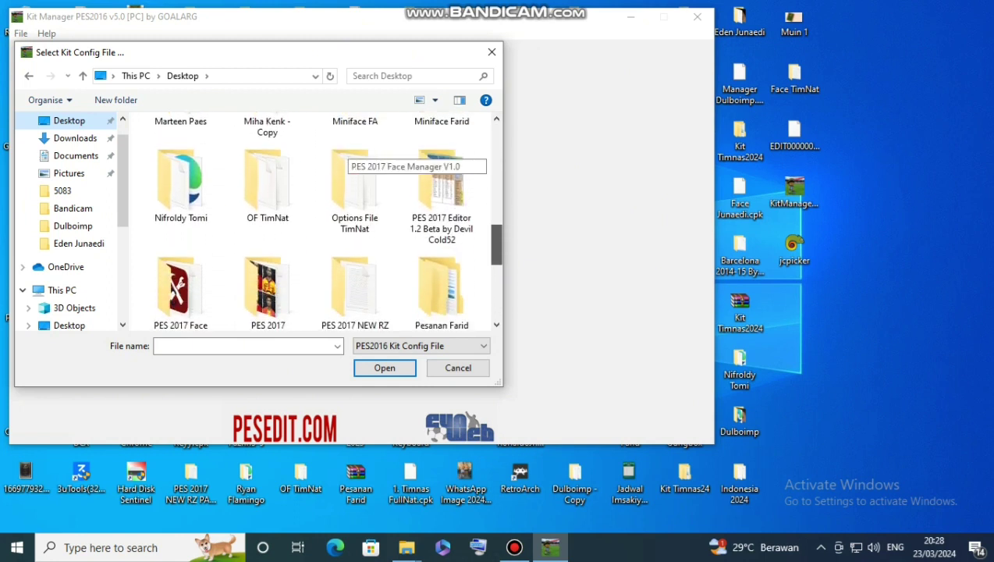
pyautogui.scroll(2, 356, 156)
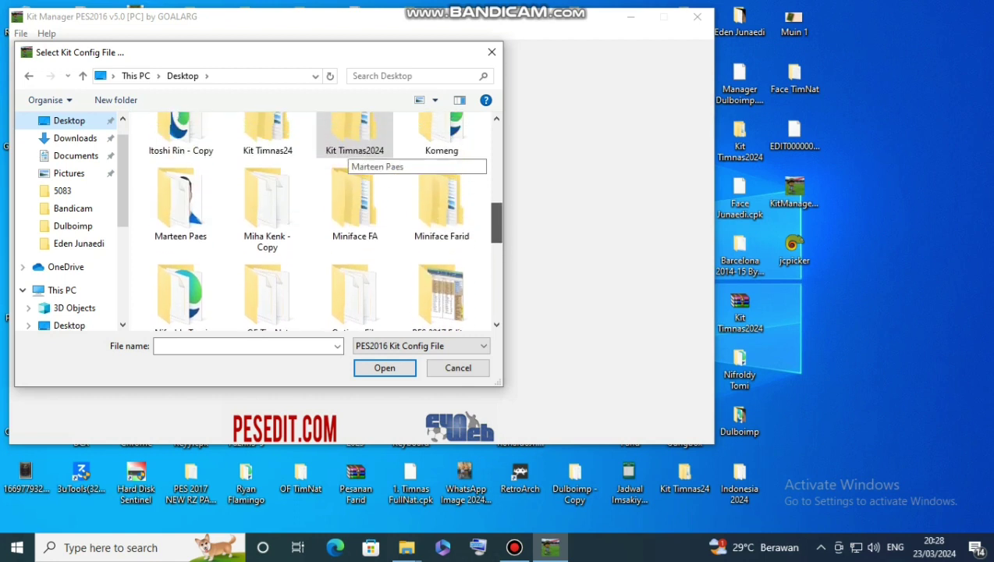
pyautogui.scroll(1, 351, 148)
pyautogui.doubleClick(351, 149)
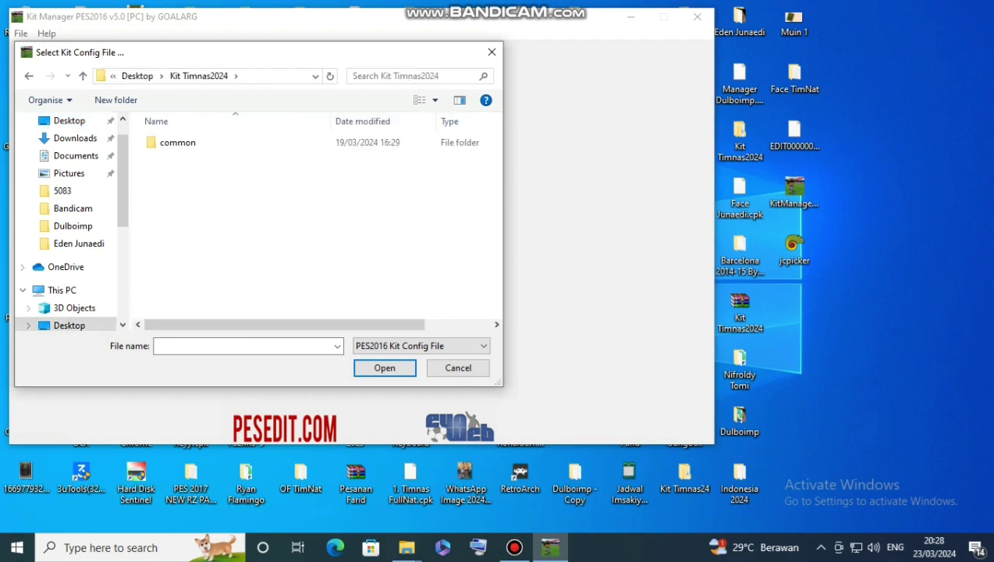
# Load 5083_DEF_1st_realUni.bin from the common/character0/model/character/uniform/team/5083 folder
pyautogui.doubleClick(484, 142)
pyautogui.doubleClick(484, 143)
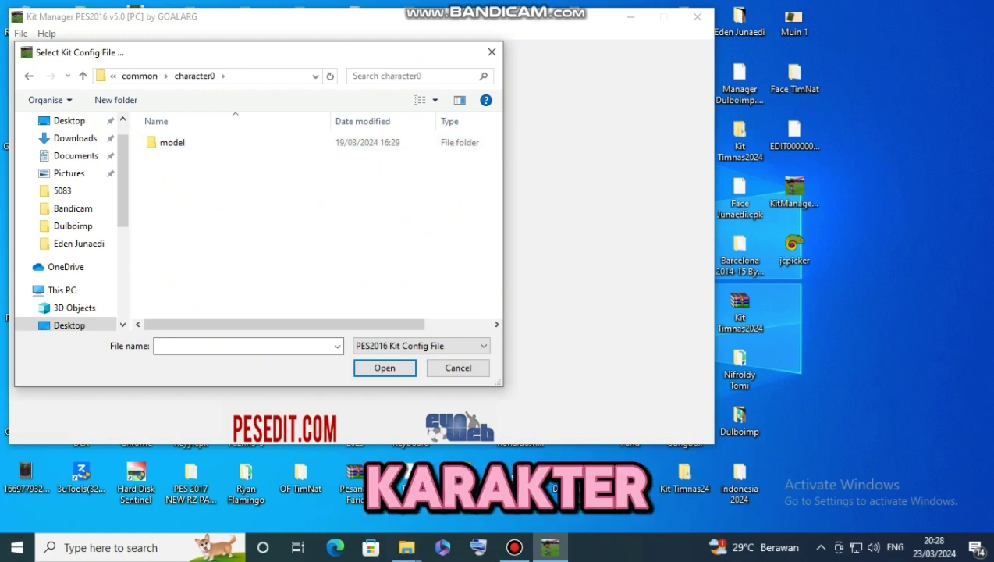
pyautogui.doubleClick(484, 142)
pyautogui.doubleClick(484, 142)
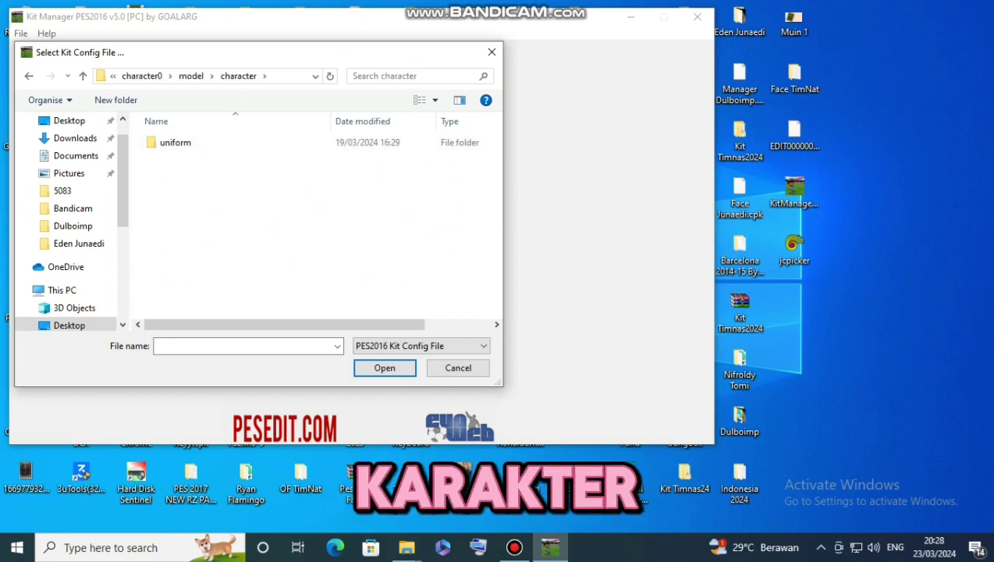
pyautogui.doubleClick(484, 142)
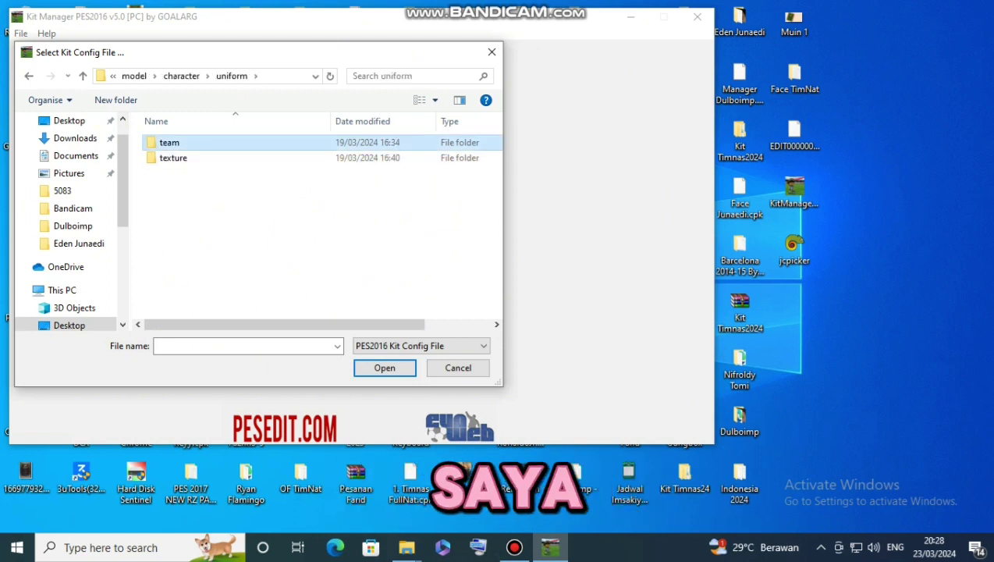
pyautogui.doubleClick(484, 142)
pyautogui.doubleClick(484, 142)
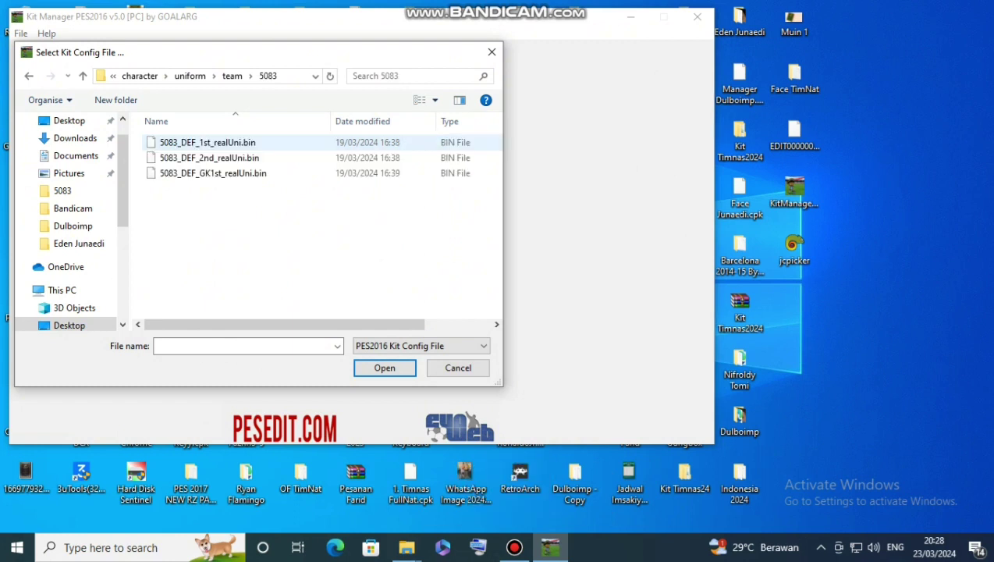
pyautogui.click(228, 145)
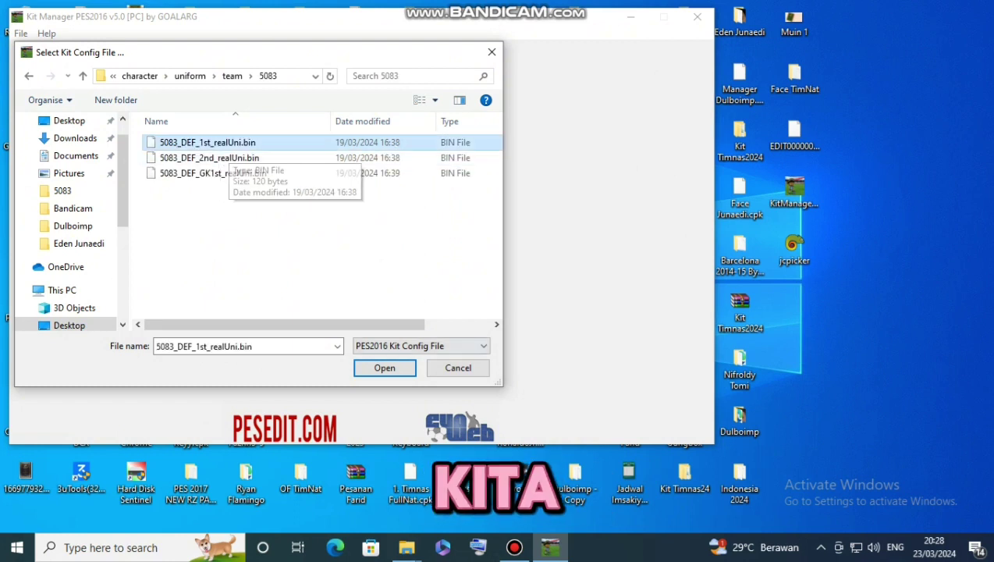
pyautogui.click(385, 368)
pyautogui.press('Return')
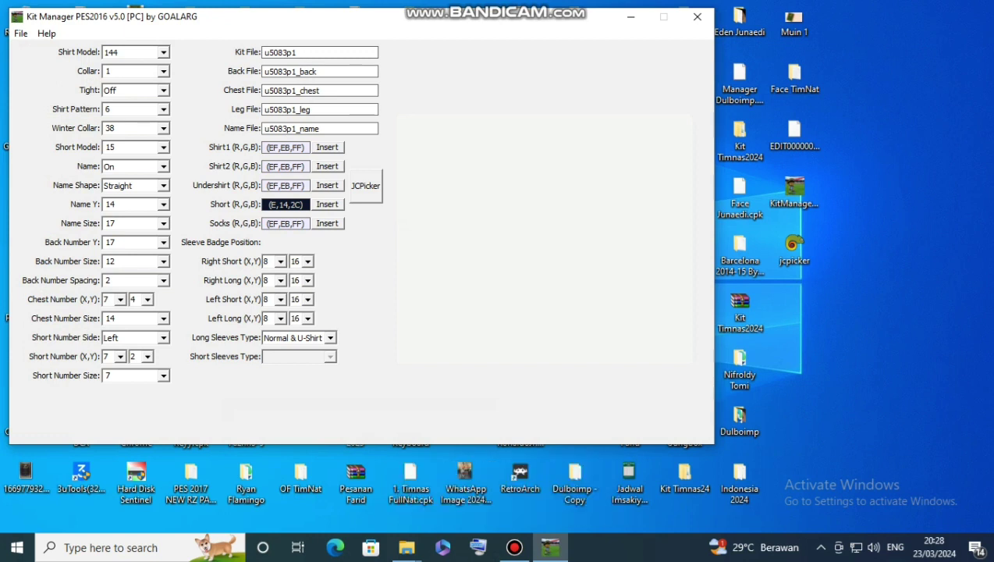
# Launch the Just Color Picker tool and place the Indonesia 2024 folder window so its kit images are in view
pyautogui.press('Return')
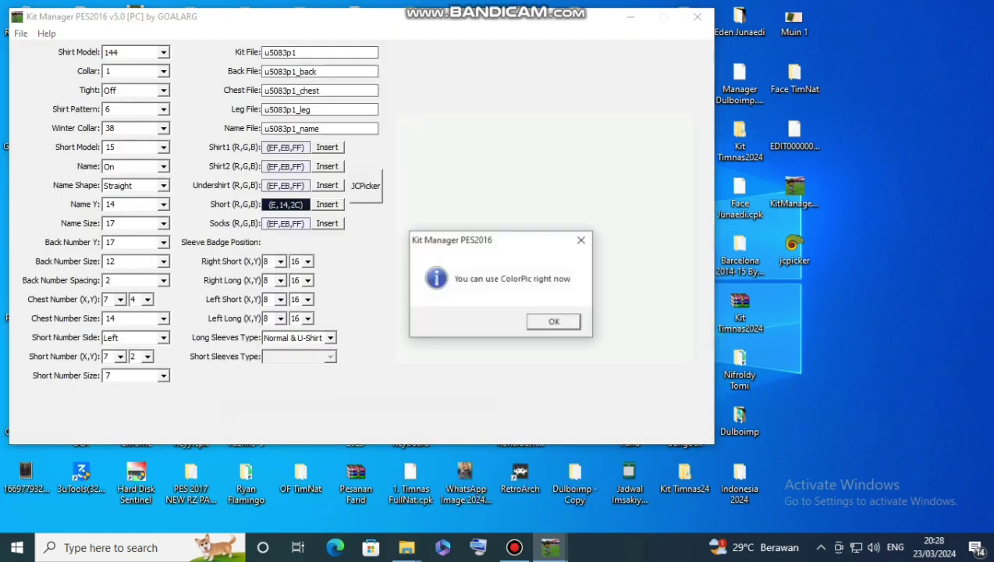
pyautogui.press('Return')
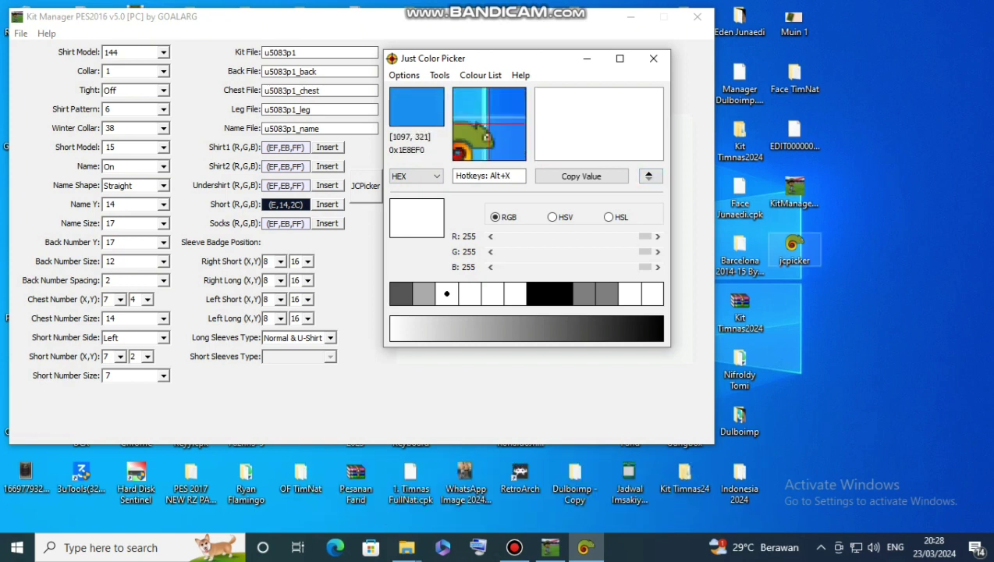
pyautogui.doubleClick(739, 476)
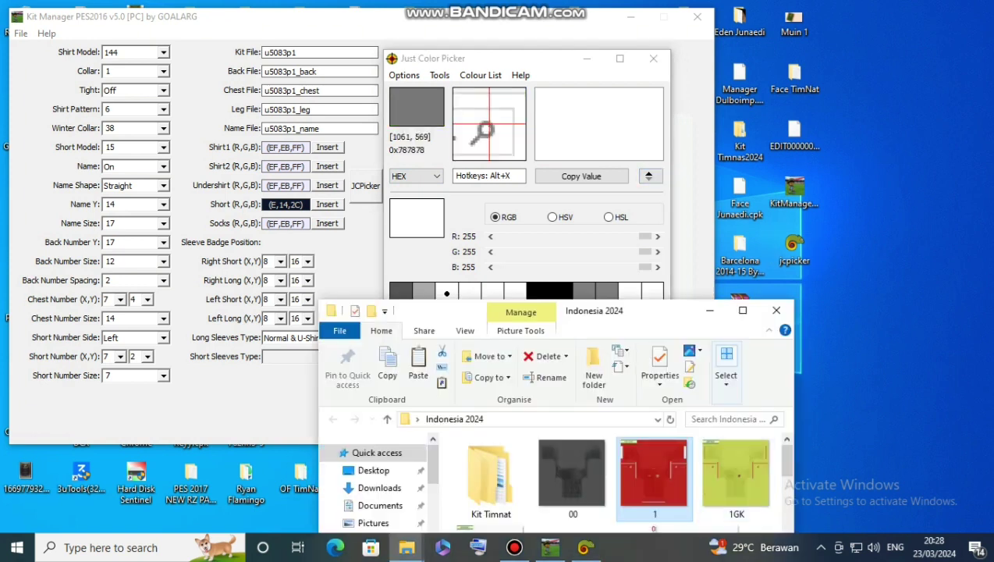
pyautogui.moveTo(675, 295); pyautogui.dragTo(813, 197)
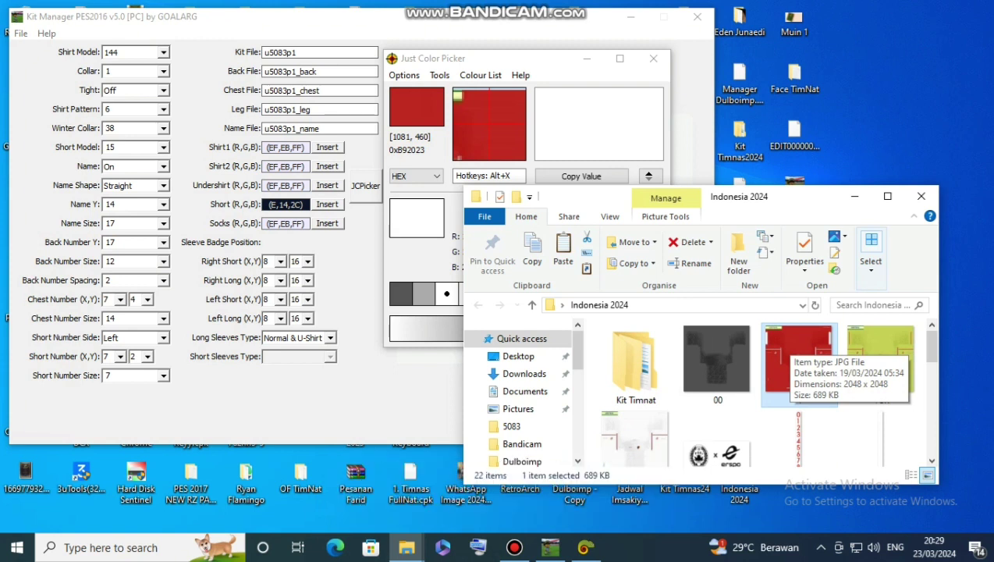
# Sample the red colour 0xB92023 from kit image 1 and close the Indonesia 2024 folder window
pyautogui.hotkey('alt', 'x')
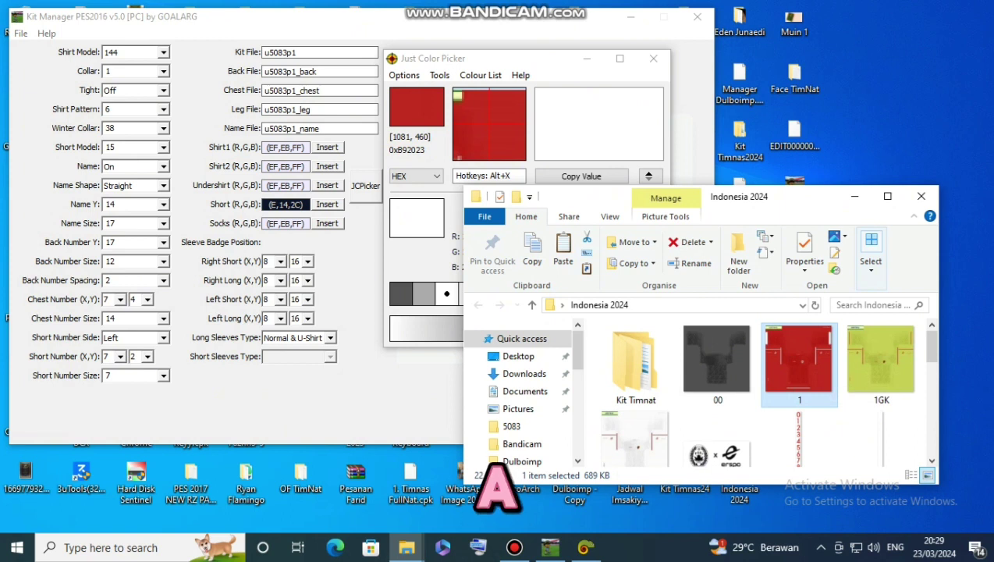
pyautogui.hotkey('alt', 'x')
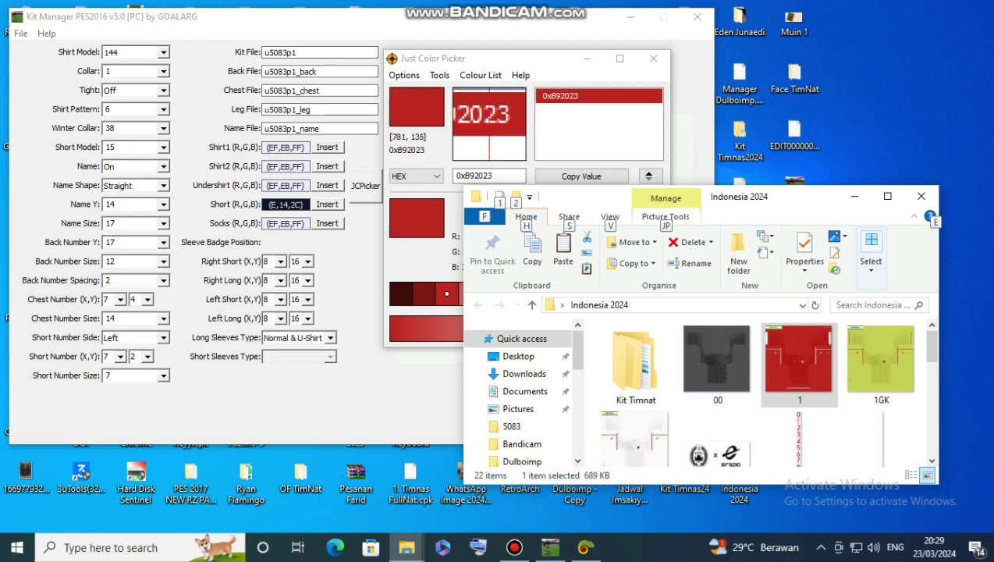
pyautogui.hotkey('alt', 'F4')
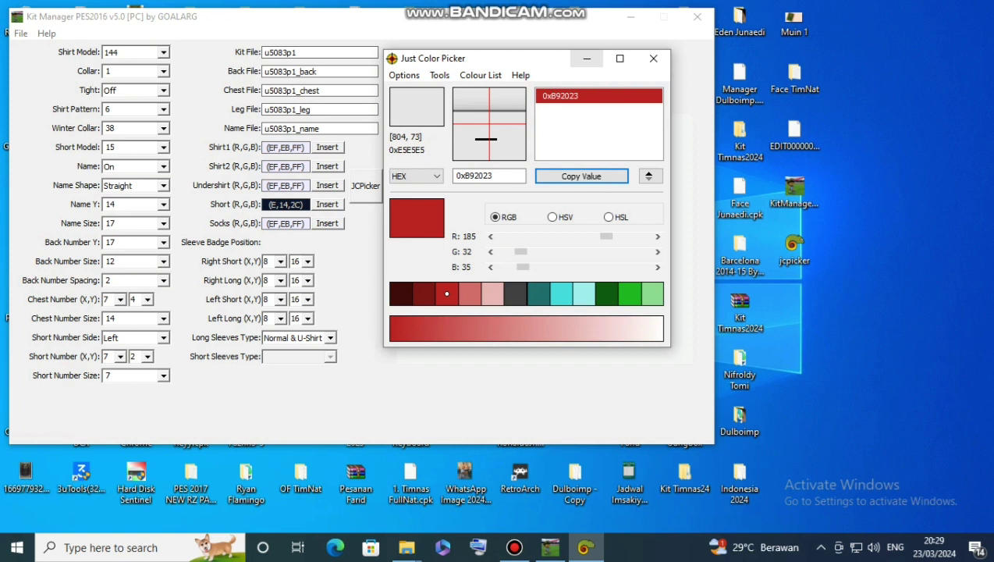
# Apply the copied red (B9,20,23) to Shirt1, Shirt2, Undershirt, Short and Socks, and save the first kit's config
pyautogui.click(587, 55)
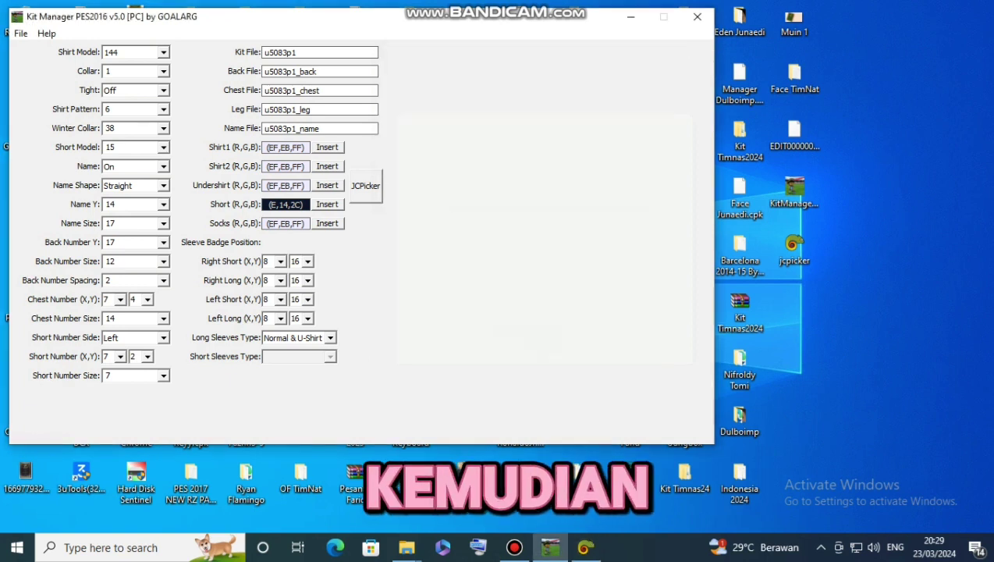
pyautogui.click(328, 148)
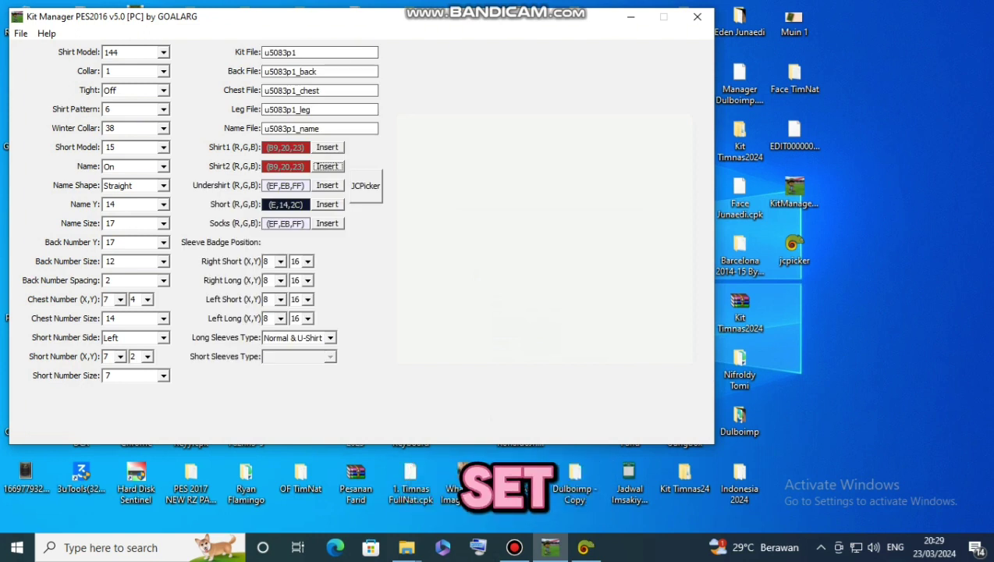
pyautogui.click(327, 186)
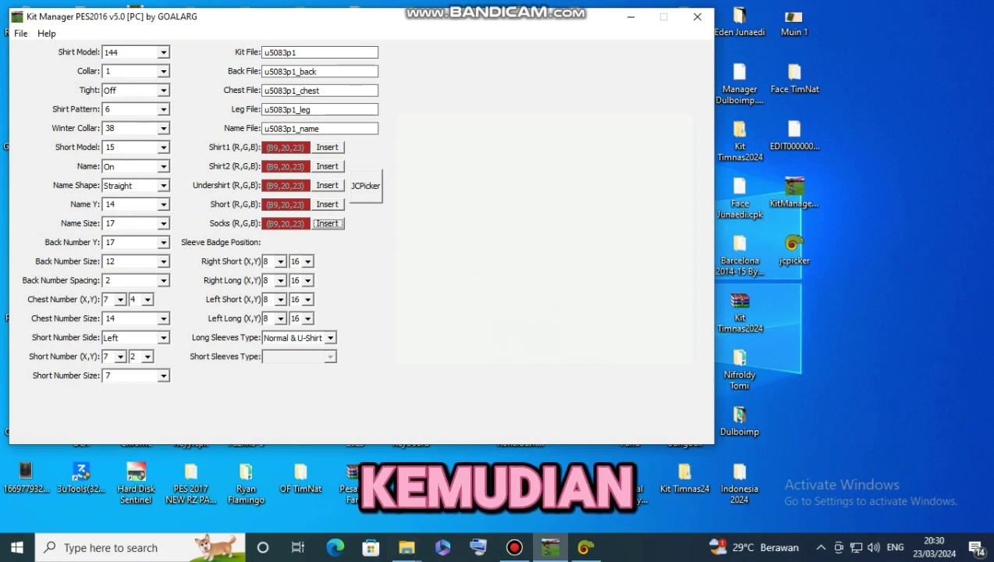
pyautogui.click(20, 33)
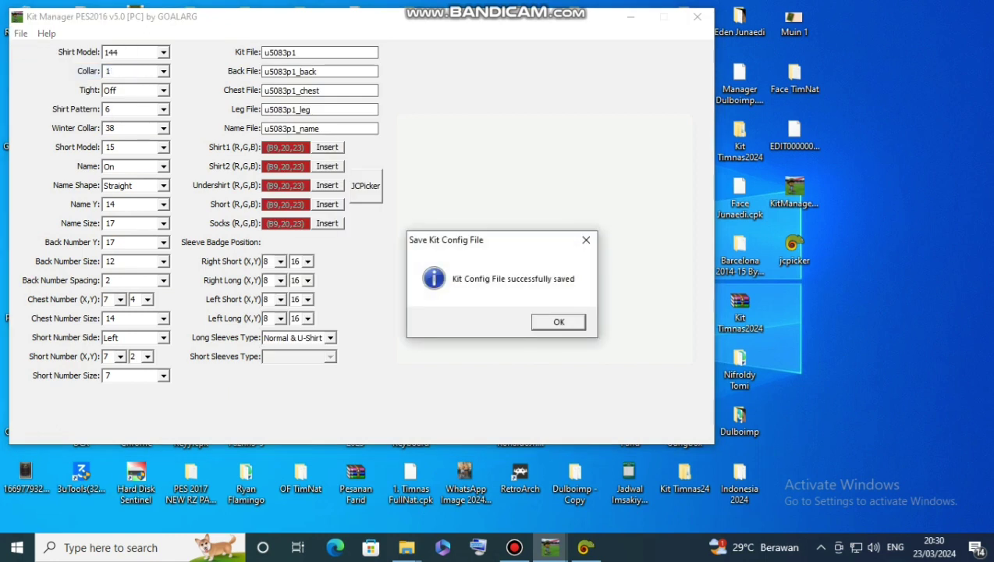
pyautogui.press('Return')
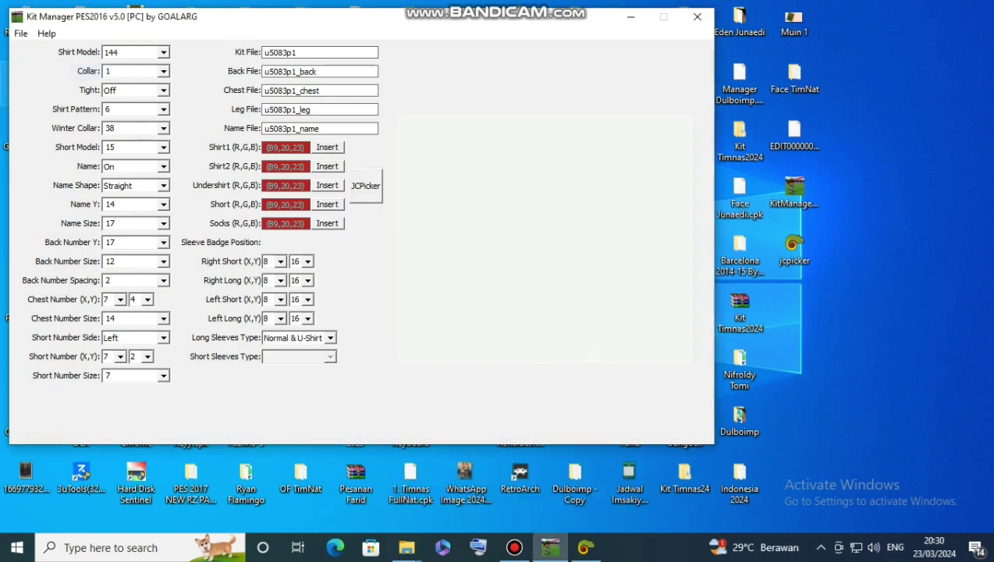
# Load the second kit's config file, 5083_DEF_2nd_realUni.bin, from the 5083 folder
pyautogui.hotkey('alt', 'f')
pyautogui.press('Down')
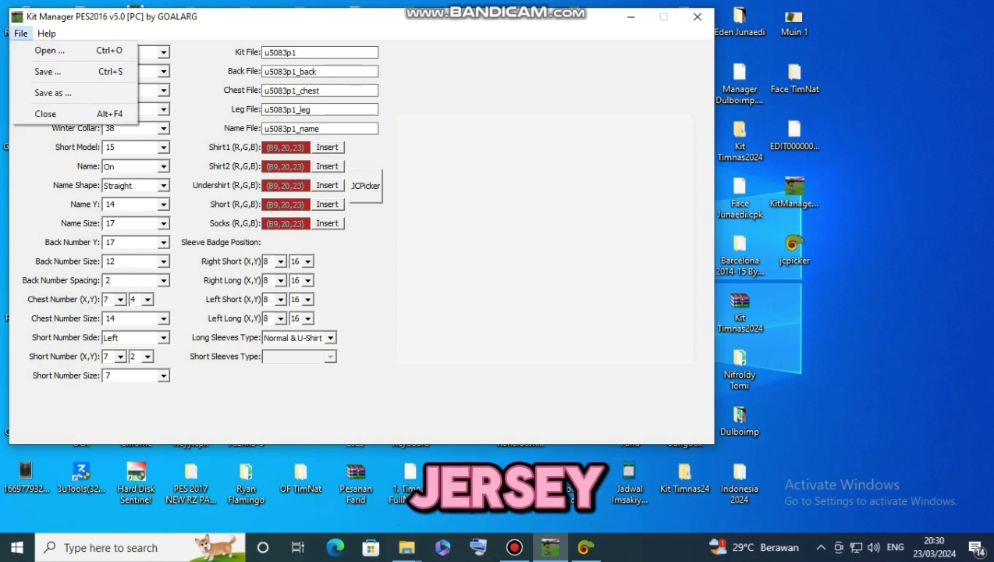
pyautogui.press('Right')
pyautogui.press('Left')
pyautogui.press('Return')
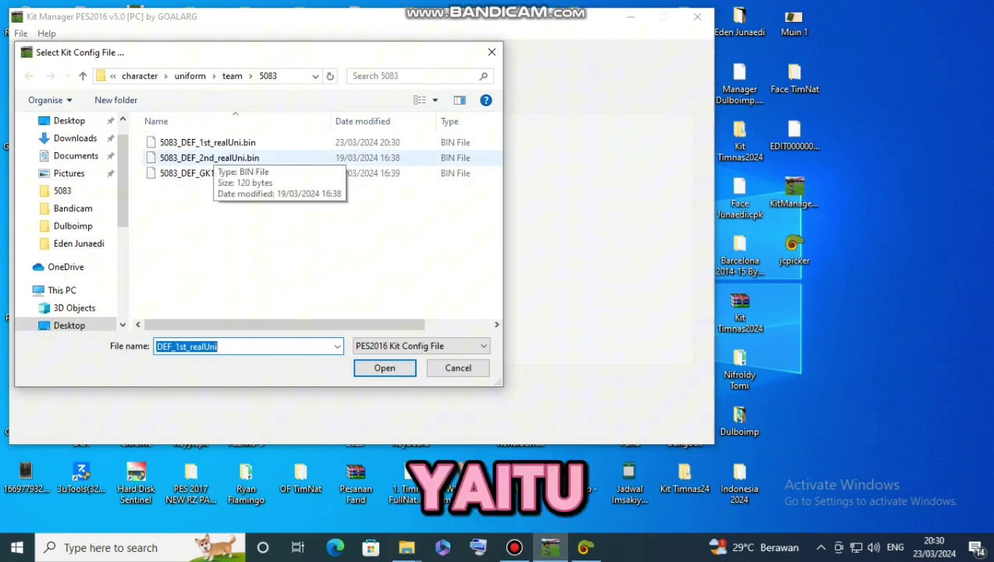
pyautogui.click(209, 158)
pyautogui.press('Return')
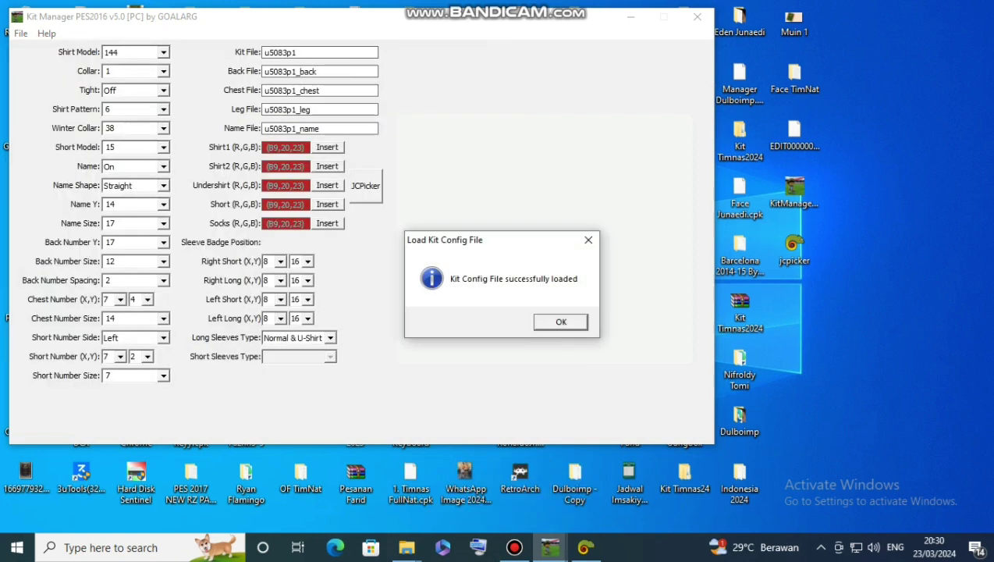
pyautogui.press('Return')
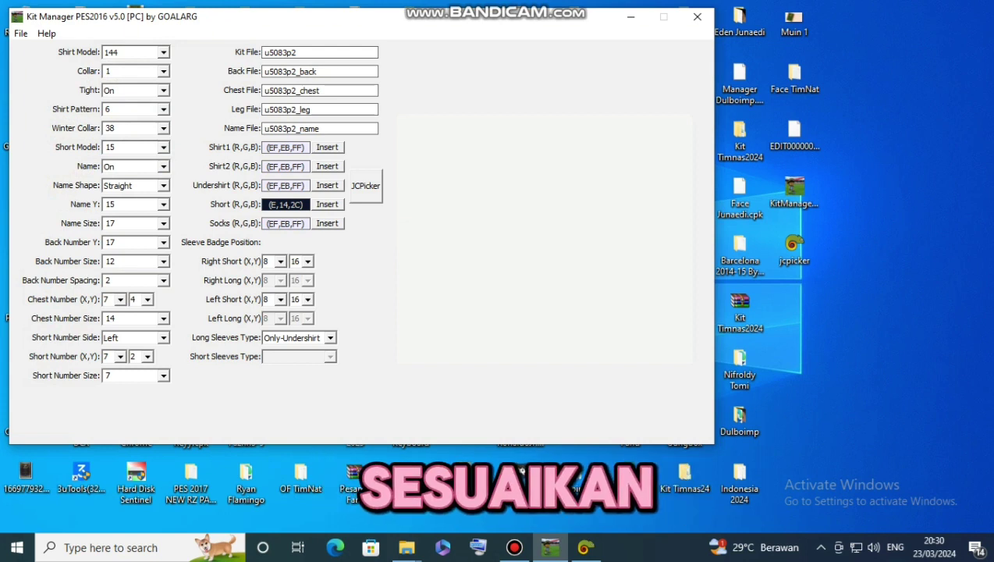
# Open the Indonesia 2024 folder from the desktop and select kit image 2
pyautogui.doubleClick(739, 480)
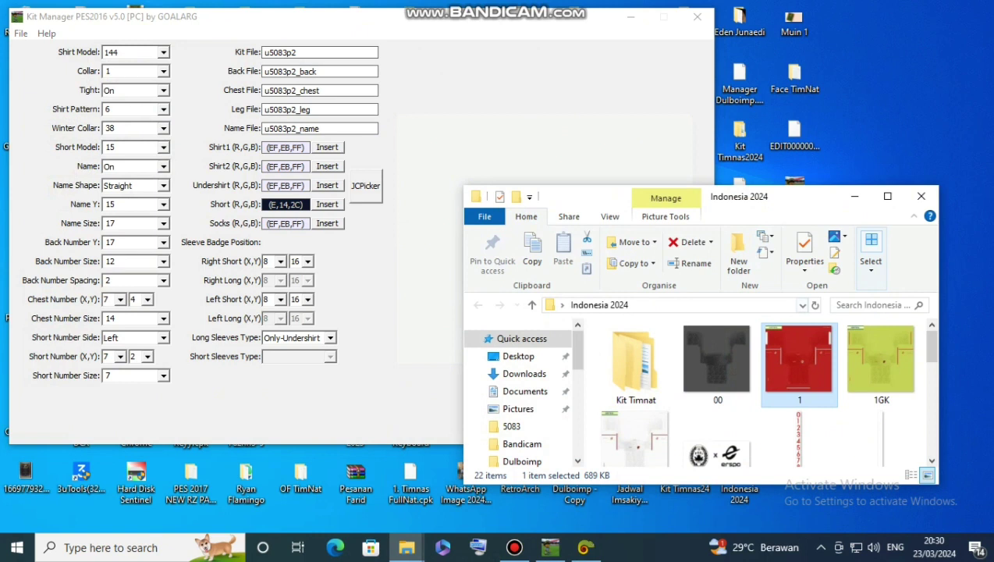
pyautogui.scroll(-5, 821, 399)
pyautogui.scroll(1, 821, 399)
pyautogui.scroll(-1, 821, 399)
pyautogui.scroll(-1, 821, 399)
pyautogui.scroll(2, 821, 399)
pyautogui.scroll(5, 822, 399)
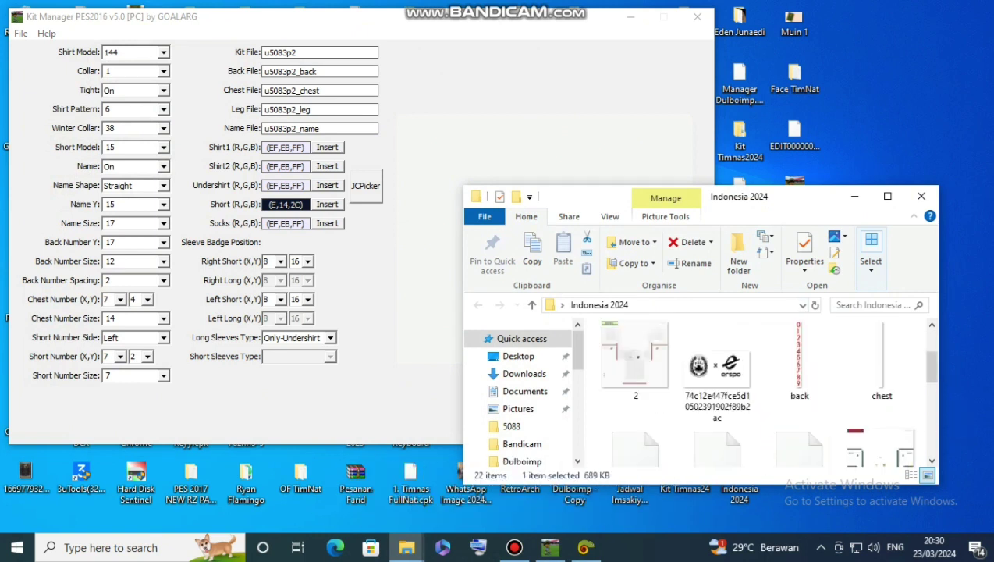
pyautogui.scroll(-1, 766, 390)
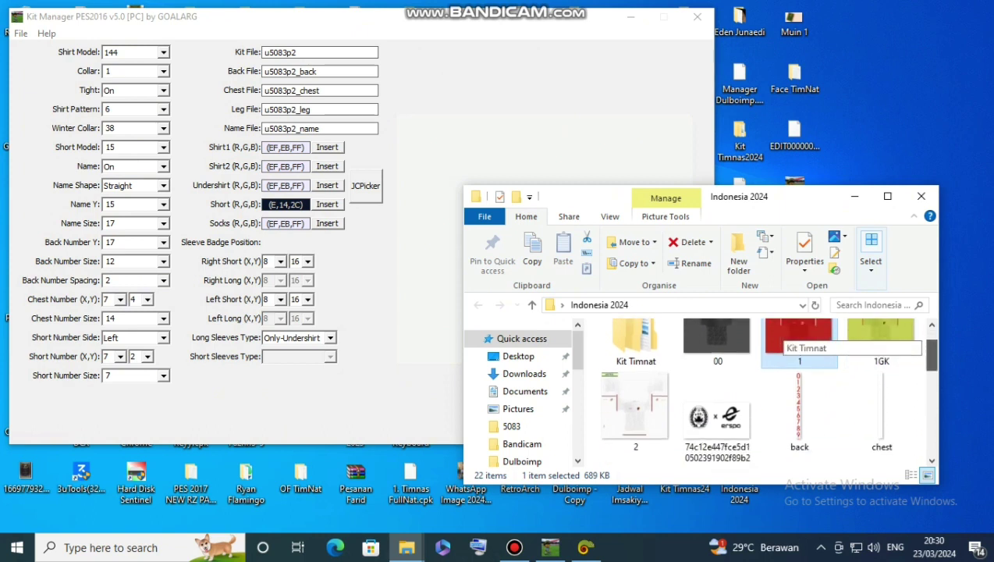
pyautogui.click(635, 394)
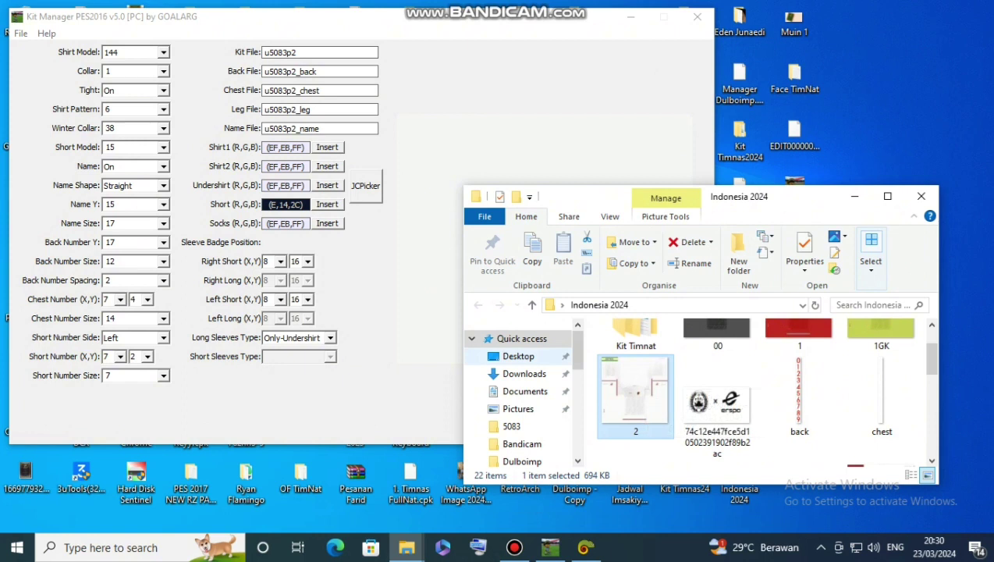
# Sample the white 0xFBFBFB from kit image 2 with Just Color Picker and copy its value
pyautogui.click(585, 547)
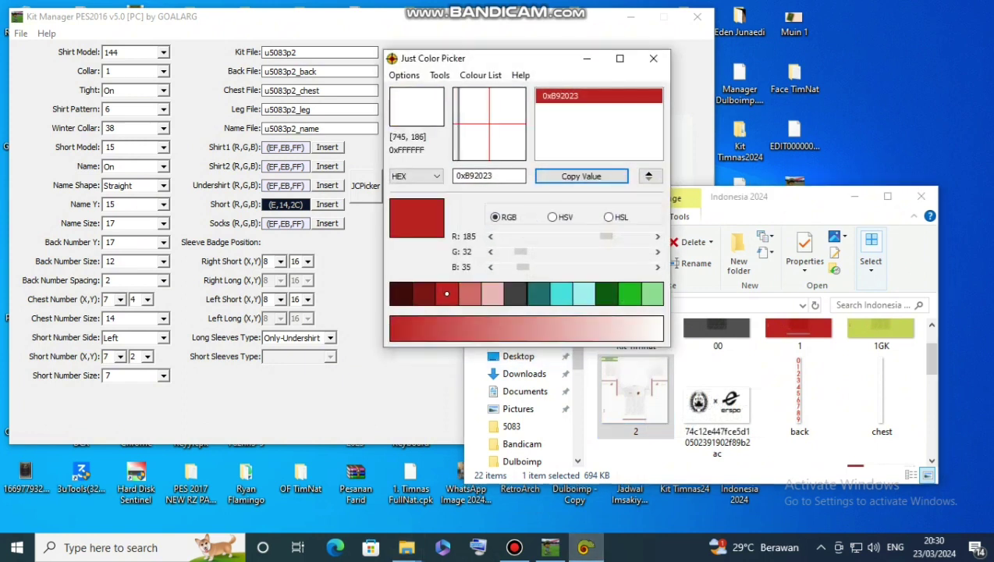
pyautogui.moveTo(741, 196); pyautogui.dragTo(793, 234)
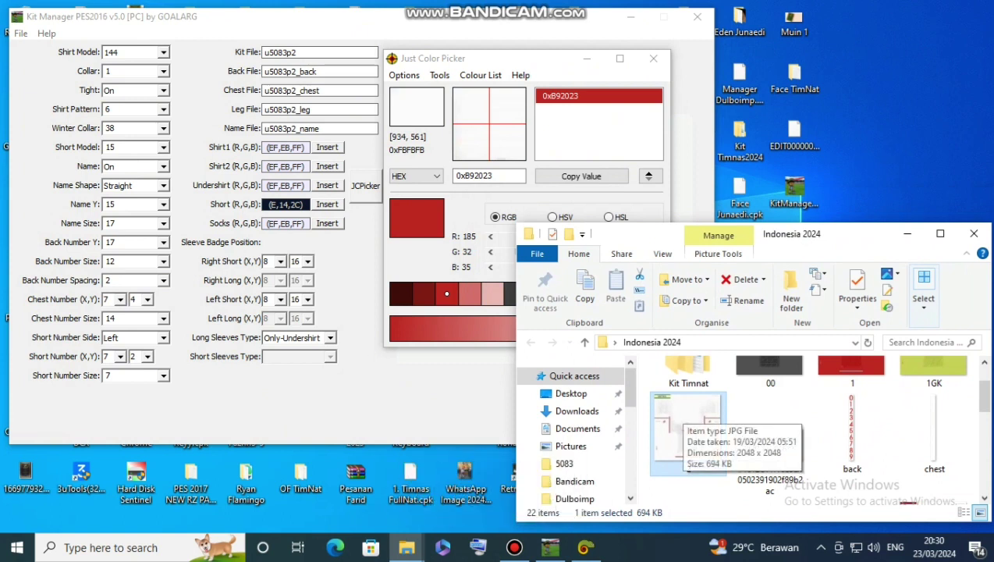
pyautogui.hotkey('alt', 'x')
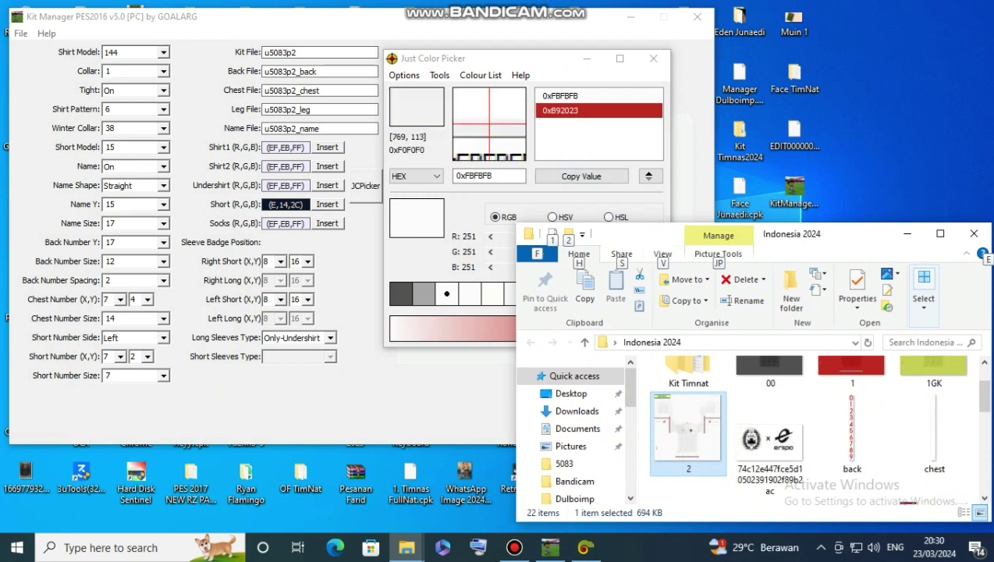
pyautogui.click(565, 95)
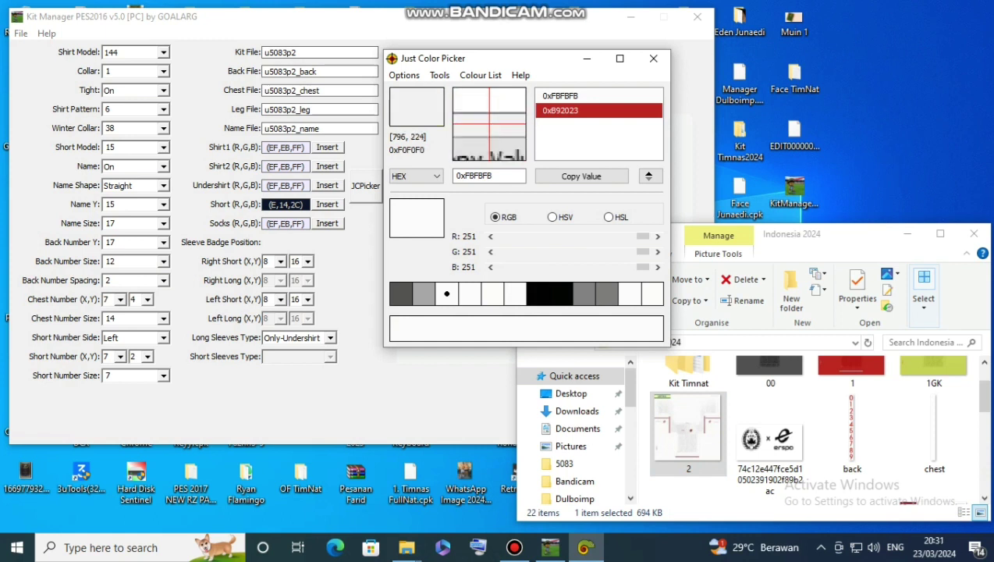
pyautogui.click(582, 175)
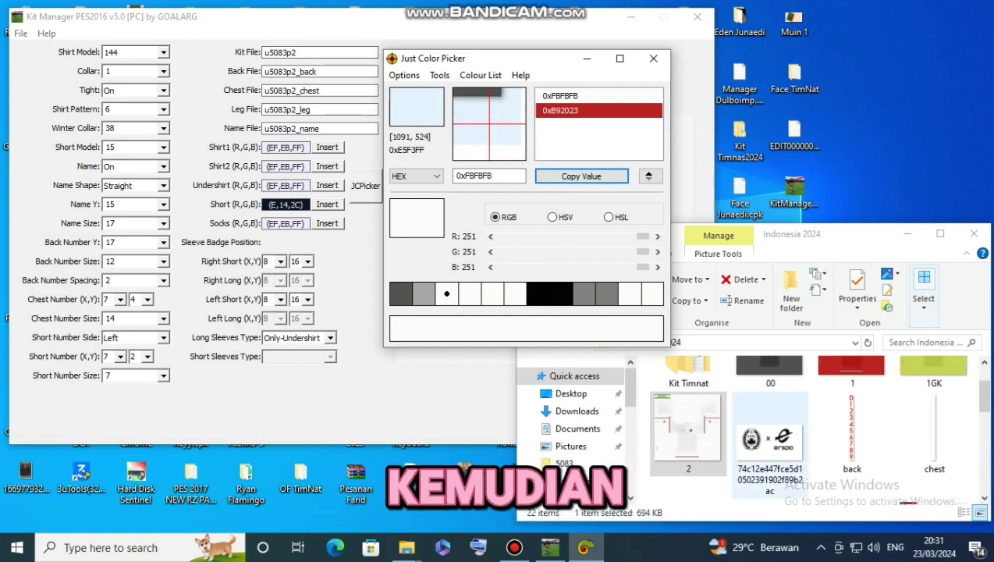
pyautogui.hotkey('alt', 'F4')
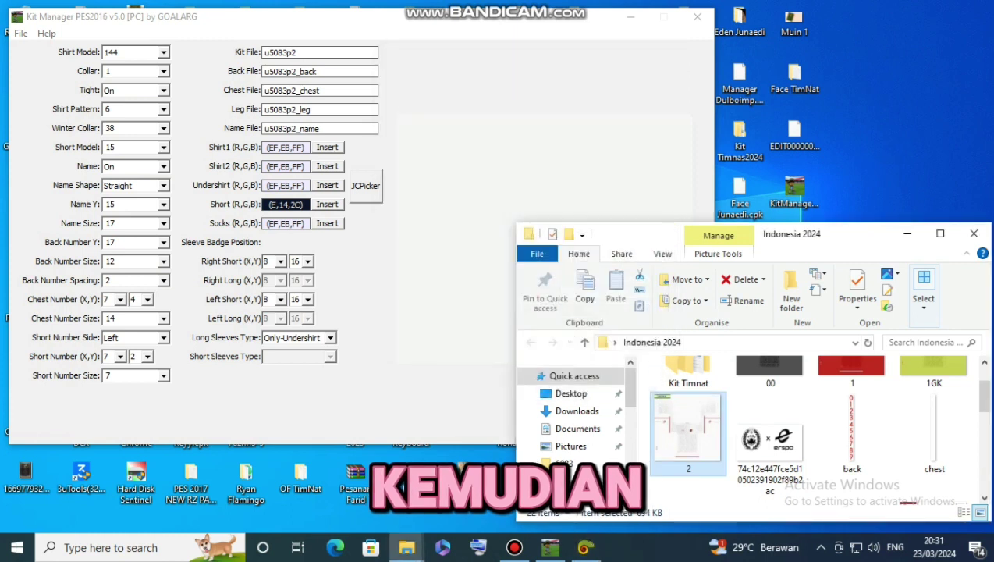
# Apply the copied white (FB,FB,FB) to Shirt1, Shirt2, Undershirt, Short and Socks, and save the second kit's config
pyautogui.click(328, 148)
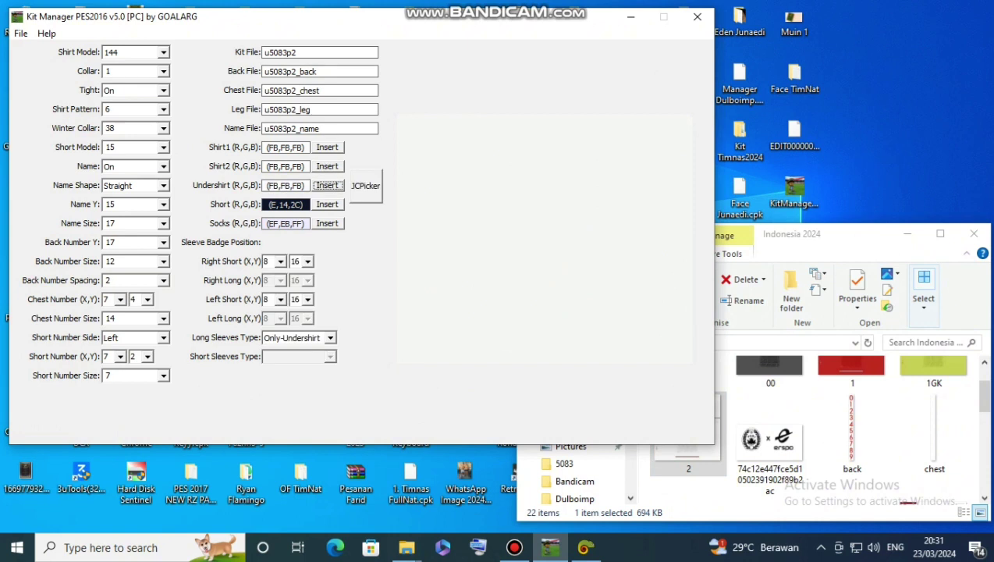
pyautogui.click(327, 185)
pyautogui.click(327, 204)
pyautogui.click(327, 223)
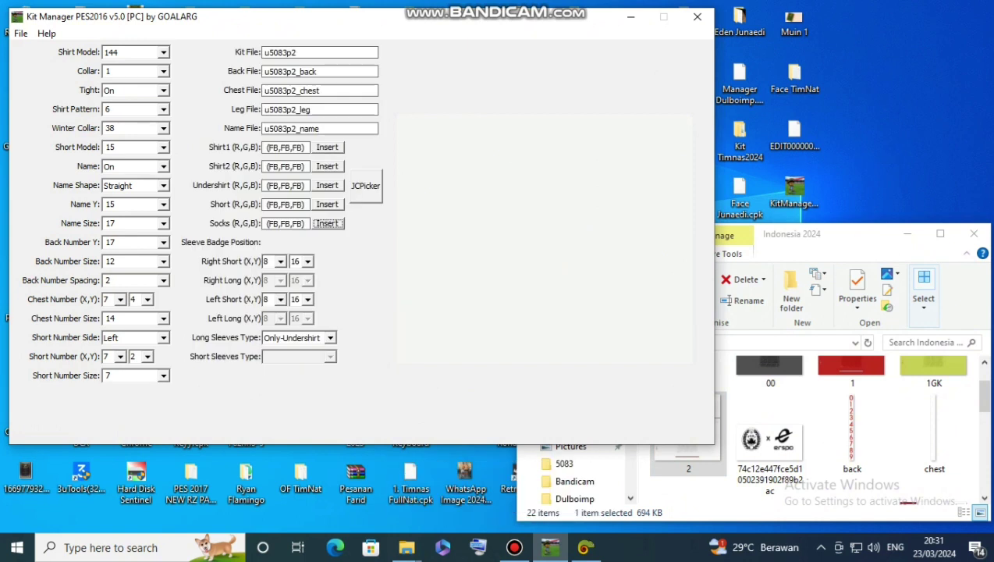
pyautogui.hotkey('alt', 'f')
pyautogui.press('Down')
pyautogui.press('Return')
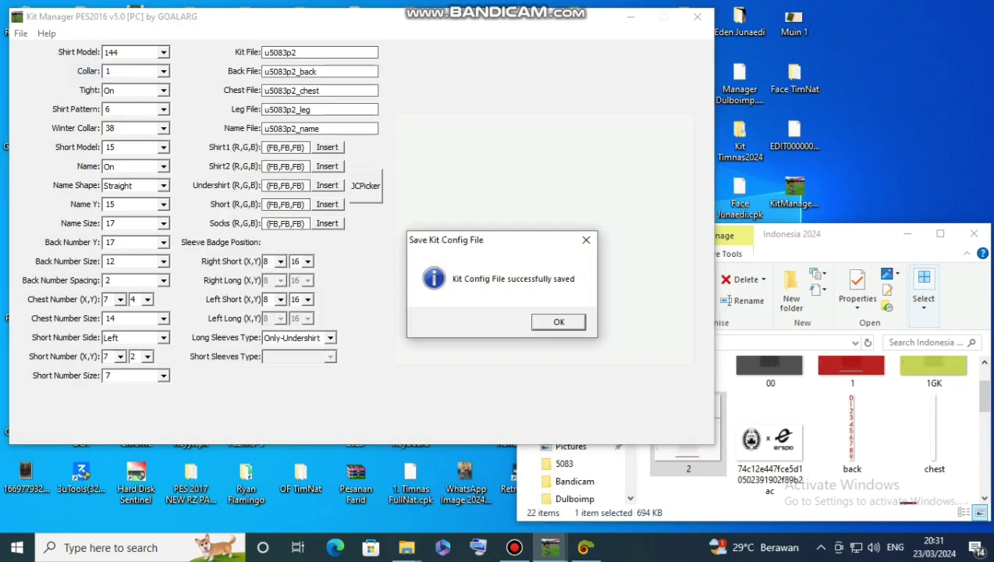
pyautogui.press('Return')
# Load the goalkeeper kit's config file, 5083_DEF_GK1st_realUni.bin
pyautogui.hotkey('alt', 'f')
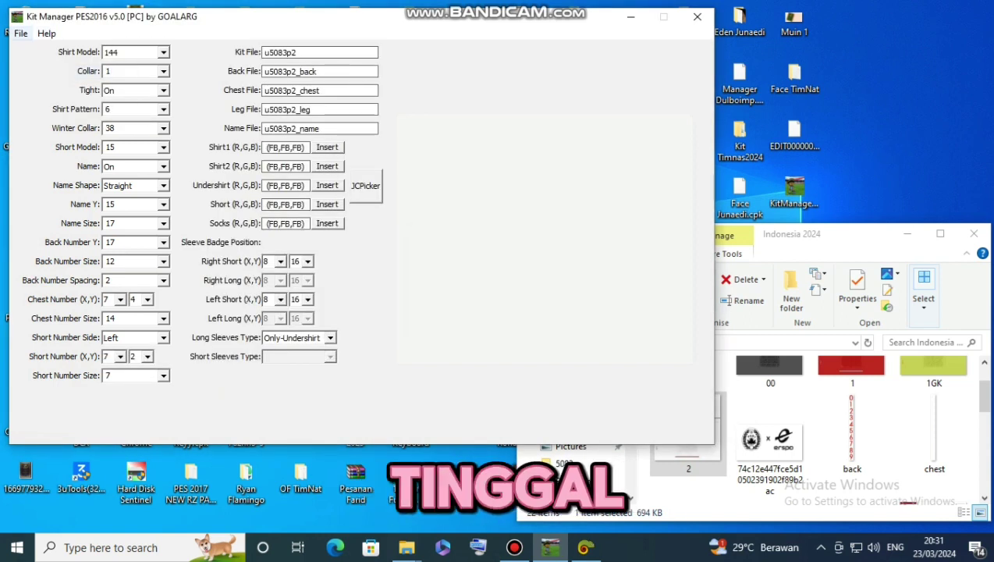
pyautogui.press('Right')
pyautogui.press('Left')
pyautogui.press('Return')
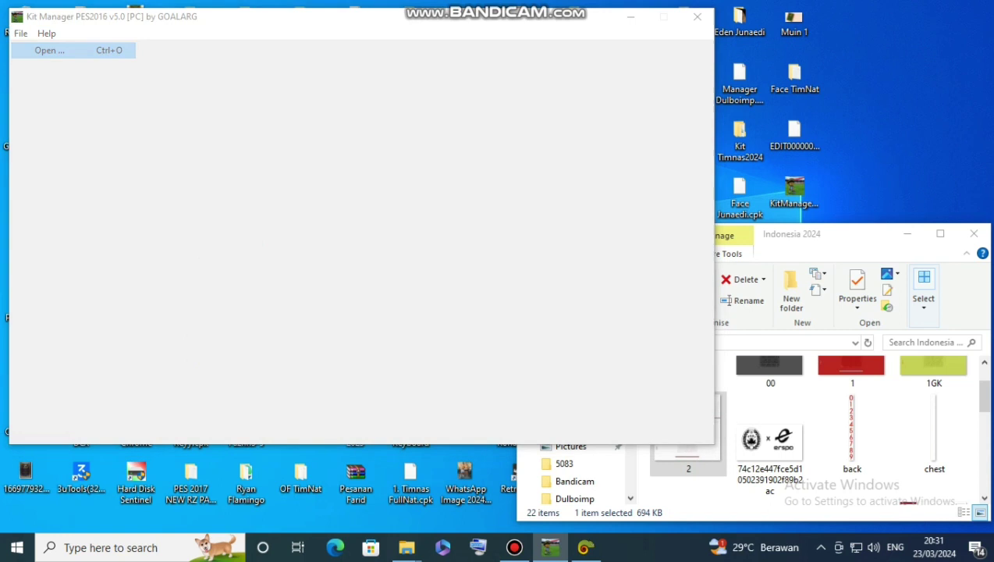
pyautogui.hotkey('shift', 'Tab')
pyautogui.press('Down')
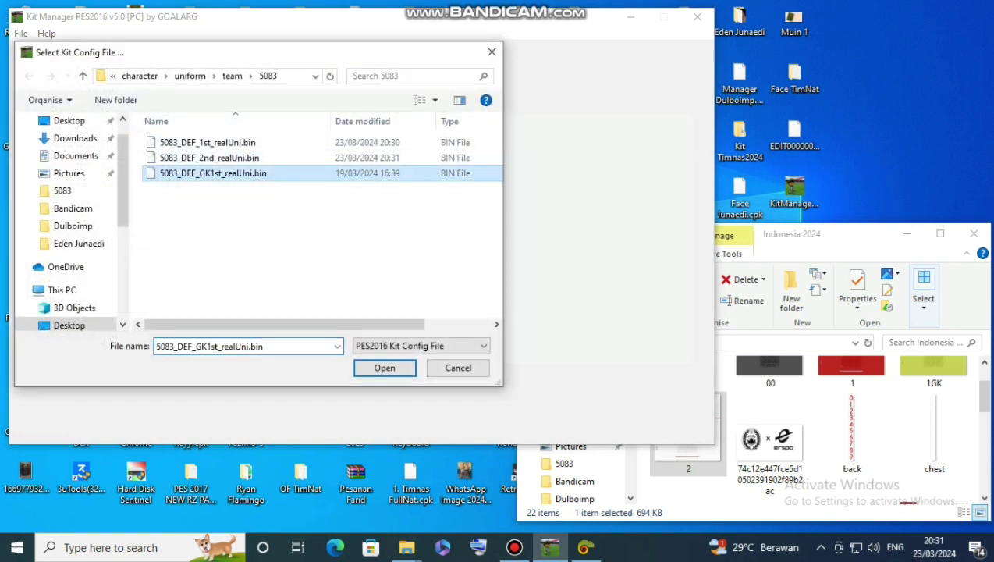
pyautogui.press('Tab')
pyautogui.press('Return')
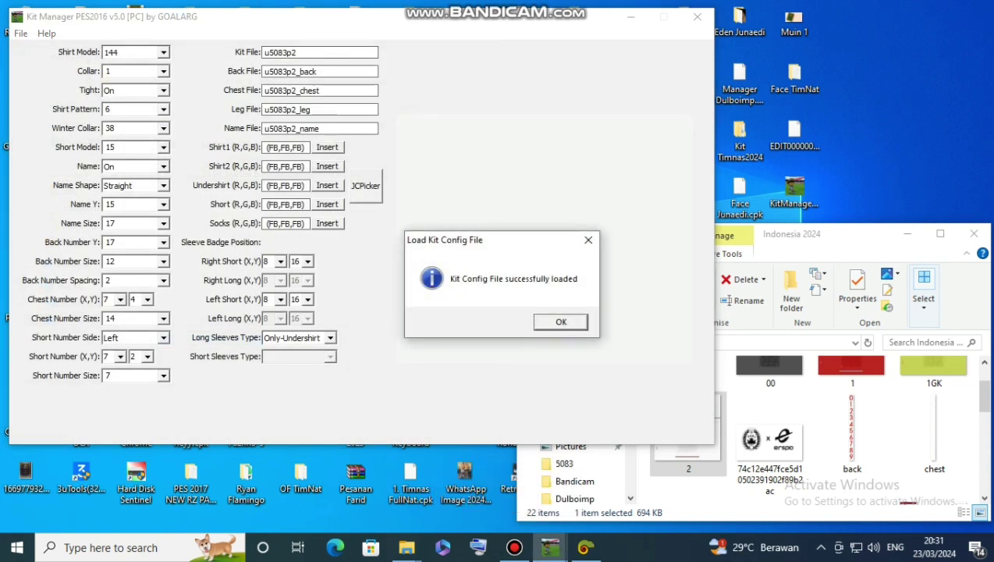
pyautogui.press('Return')
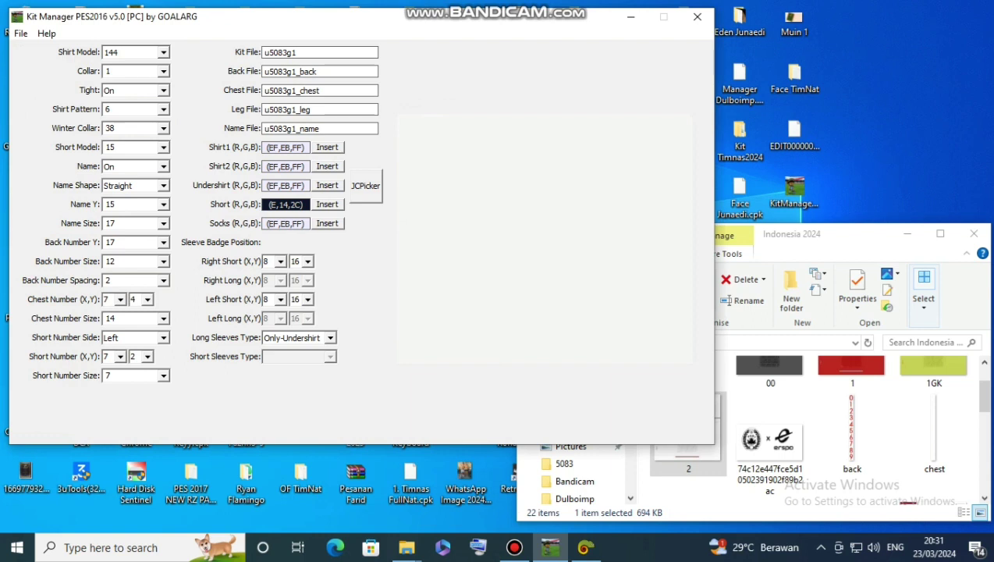
# Sample the yellow-green 0xC5D35A from kit image 1GK with Just Color Picker and copy its value
pyautogui.click(365, 185)
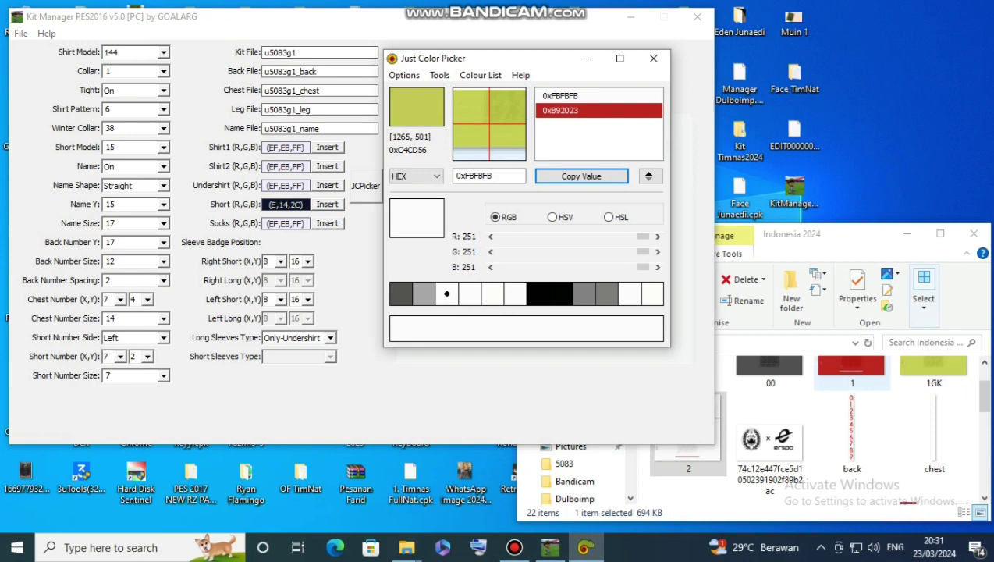
pyautogui.click(913, 373)
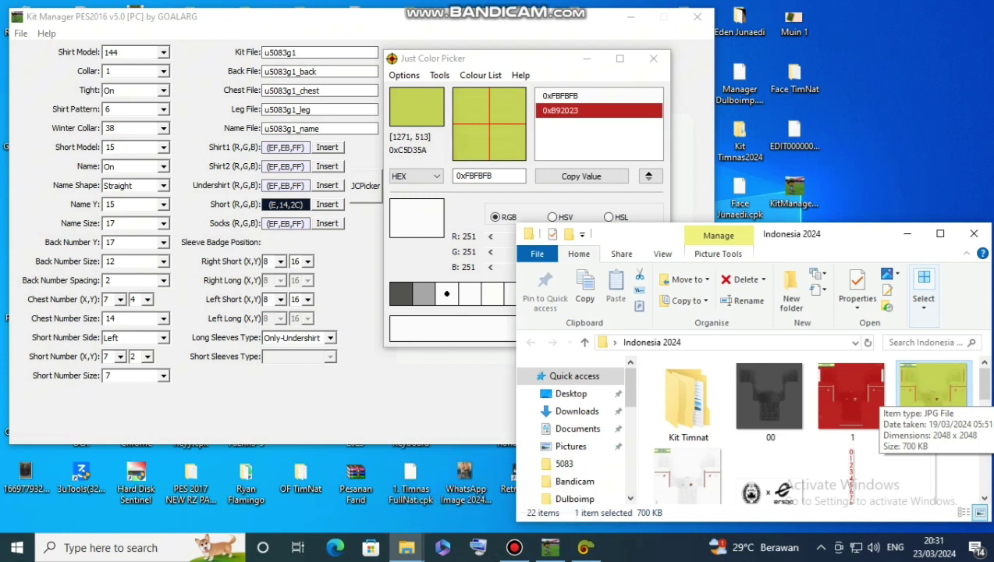
pyautogui.hotkey('alt', 'x')
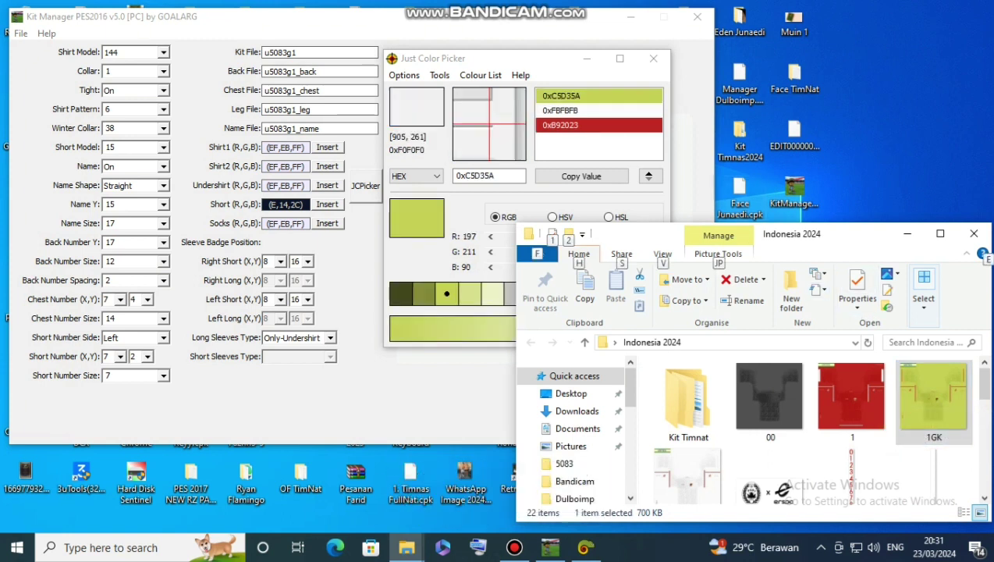
pyautogui.click(590, 175)
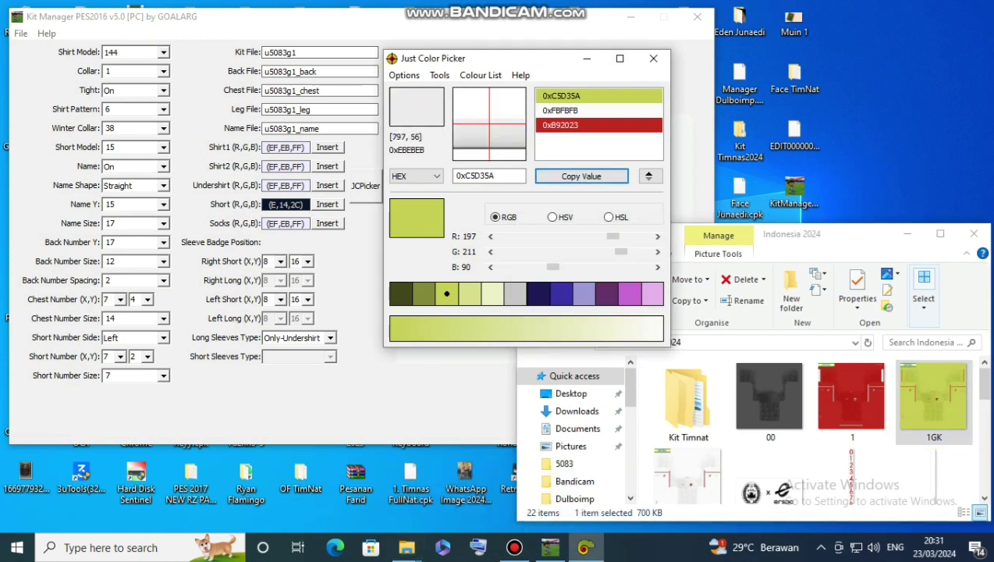
pyautogui.hotkey('alt', 'F4')
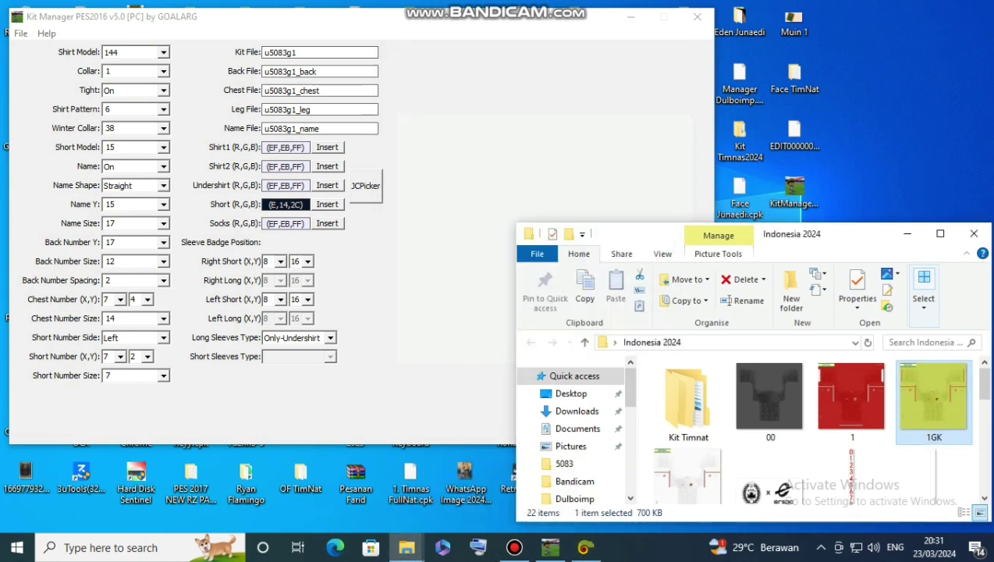
# Apply the copied yellow-green (C5,D3,5A) to Shirt1, Shirt2, Undershirt, Short and Socks, and save the goalkeeper kit's config
pyautogui.click(327, 147)
pyautogui.click(327, 166)
pyautogui.click(327, 185)
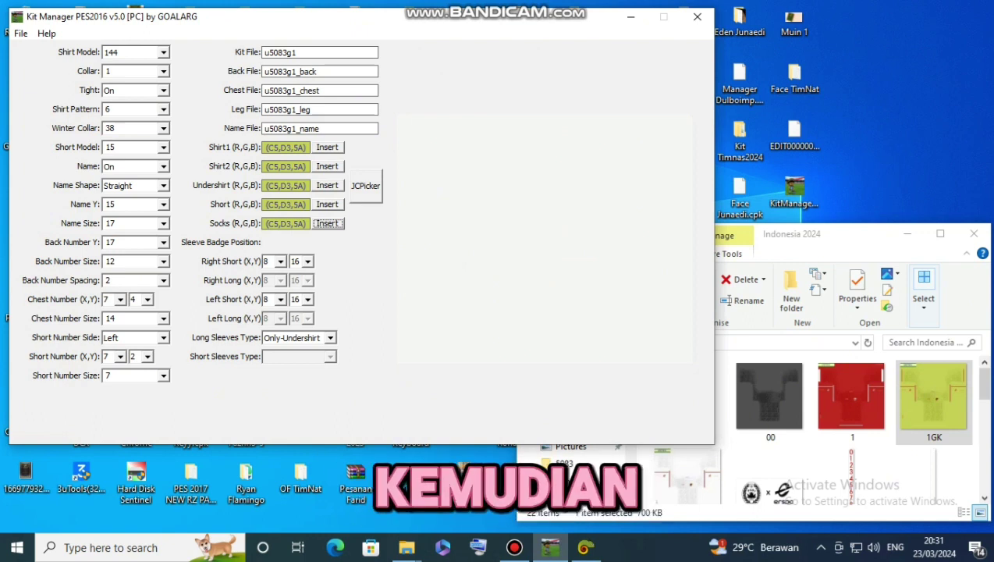
pyautogui.hotkey('ctrl', 's')
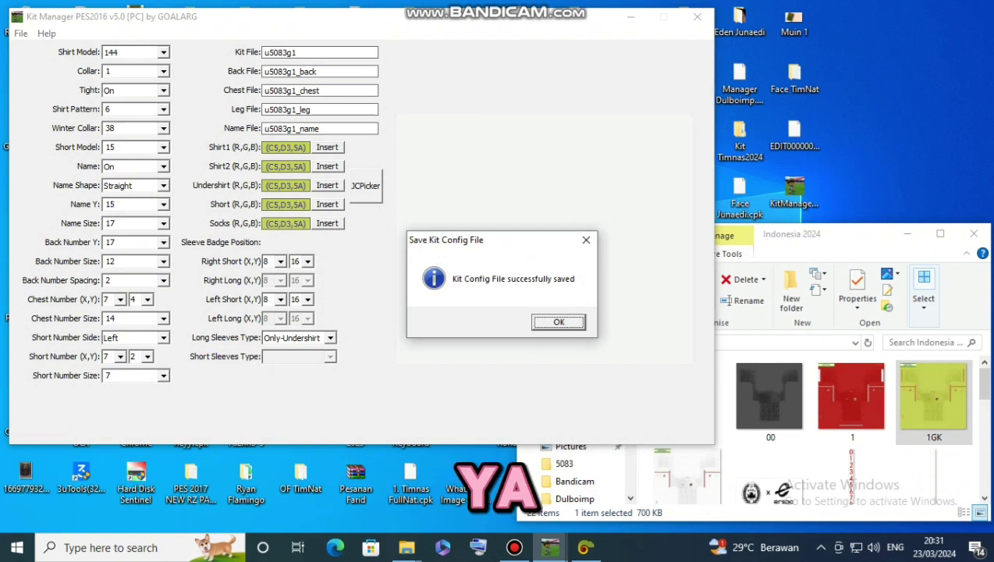
pyautogui.press('Return')
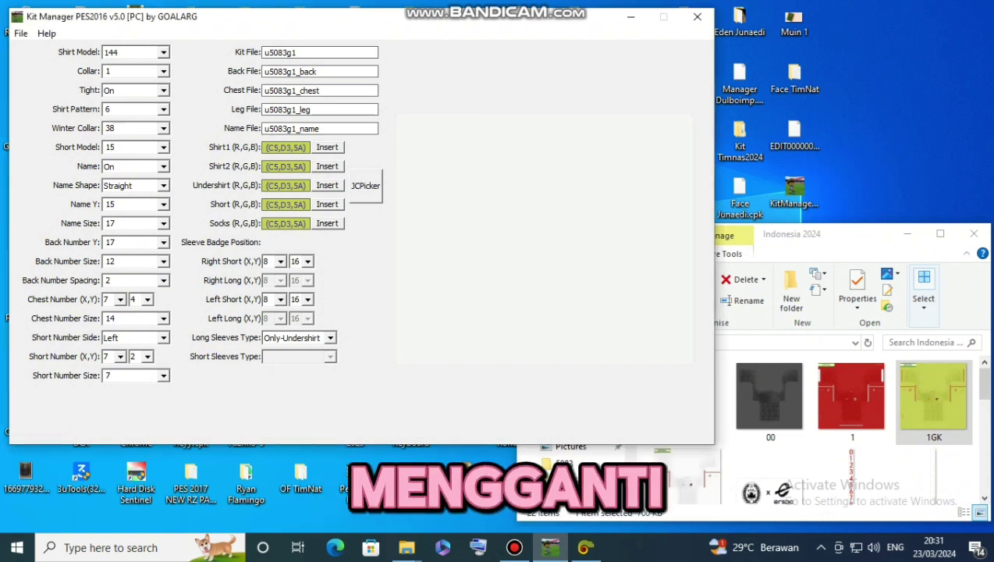
# Exit Kit Manager and close the Indonesia 2024 folder window
pyautogui.click(697, 15)
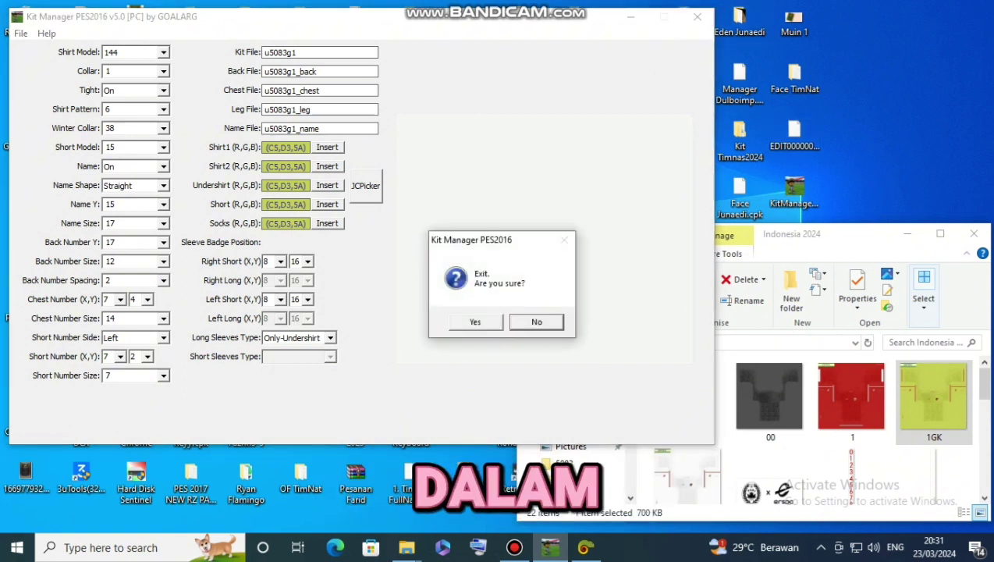
pyautogui.press('Return')
pyautogui.moveTo(859, 233); pyautogui.dragTo(637, 234)
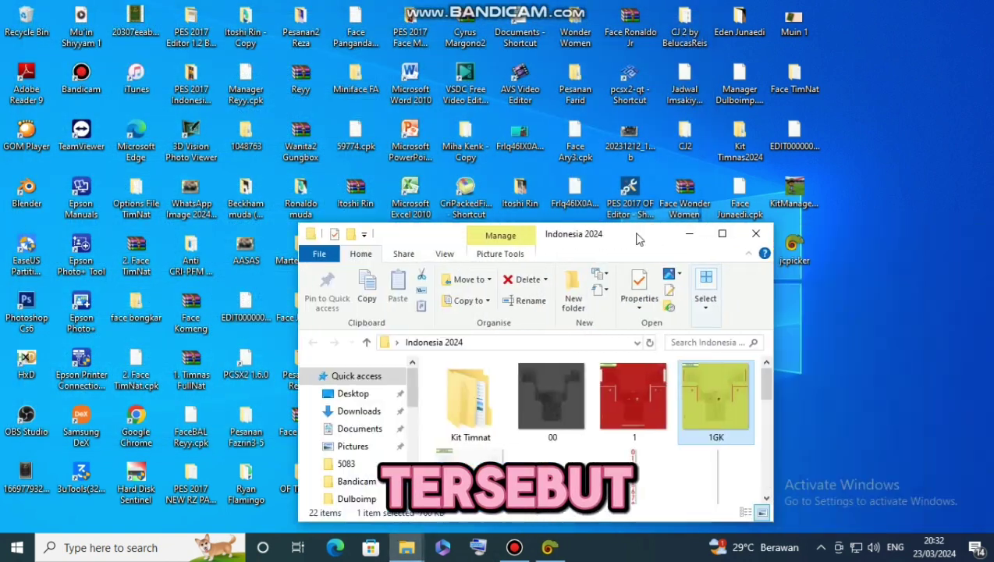
pyautogui.click(761, 233)
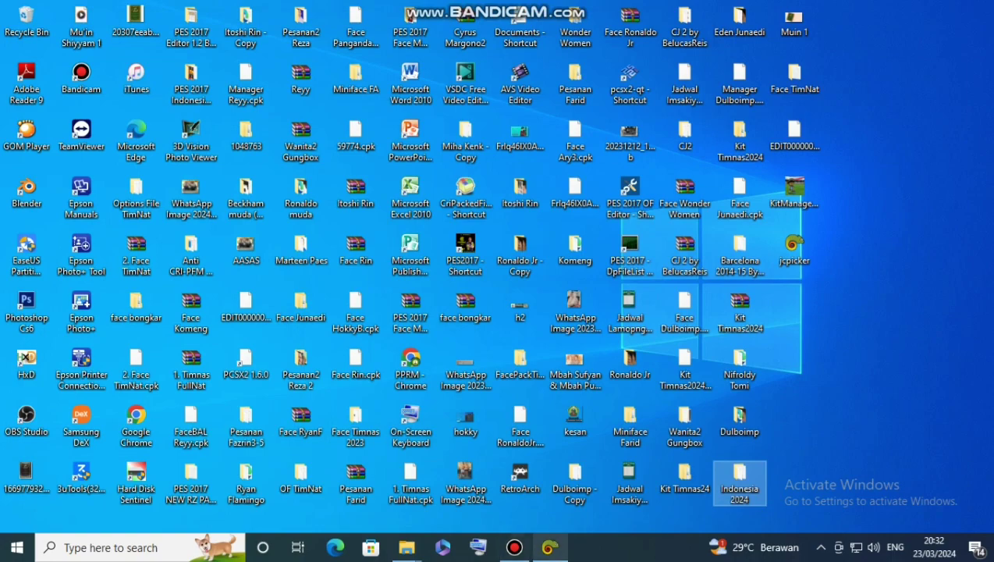
pyautogui.click(521, 476)
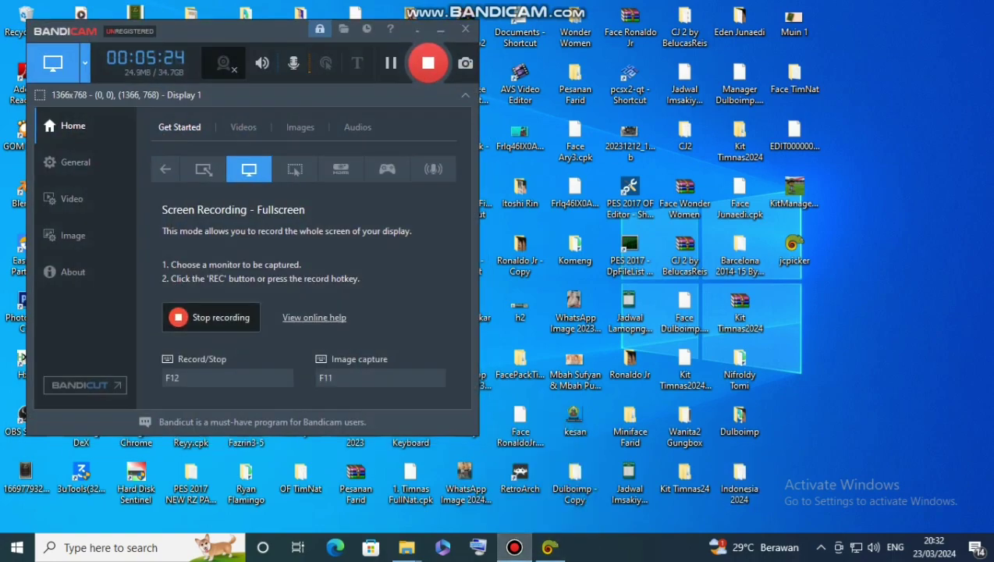